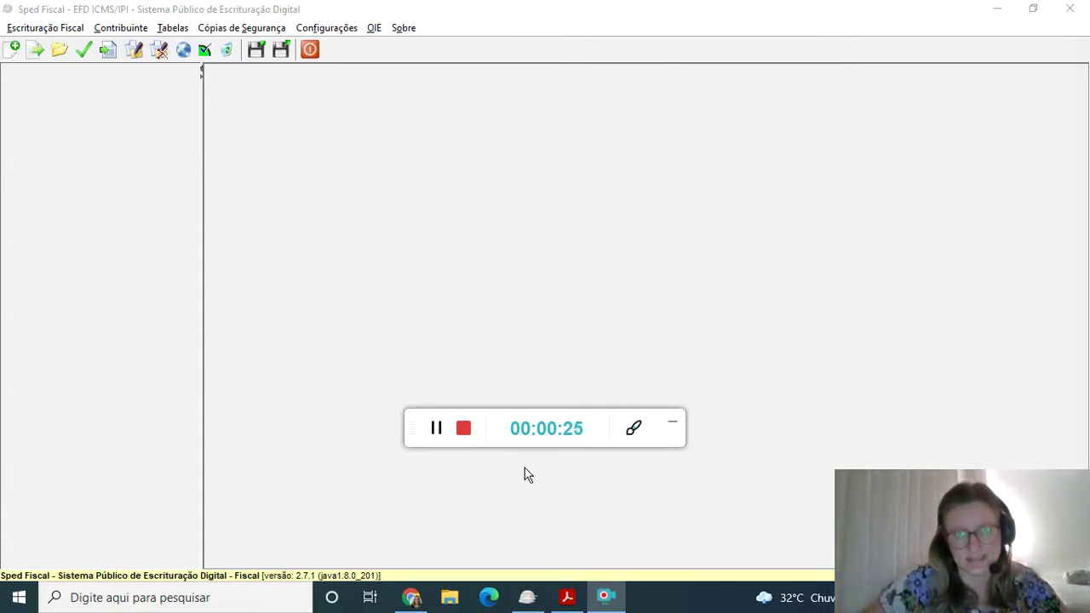
# Open the Lavínia e Débora Telecomunicações ME bookkeeping for the period 01/05/2021 to 31/05/2021
pyautogui.click(60, 52)
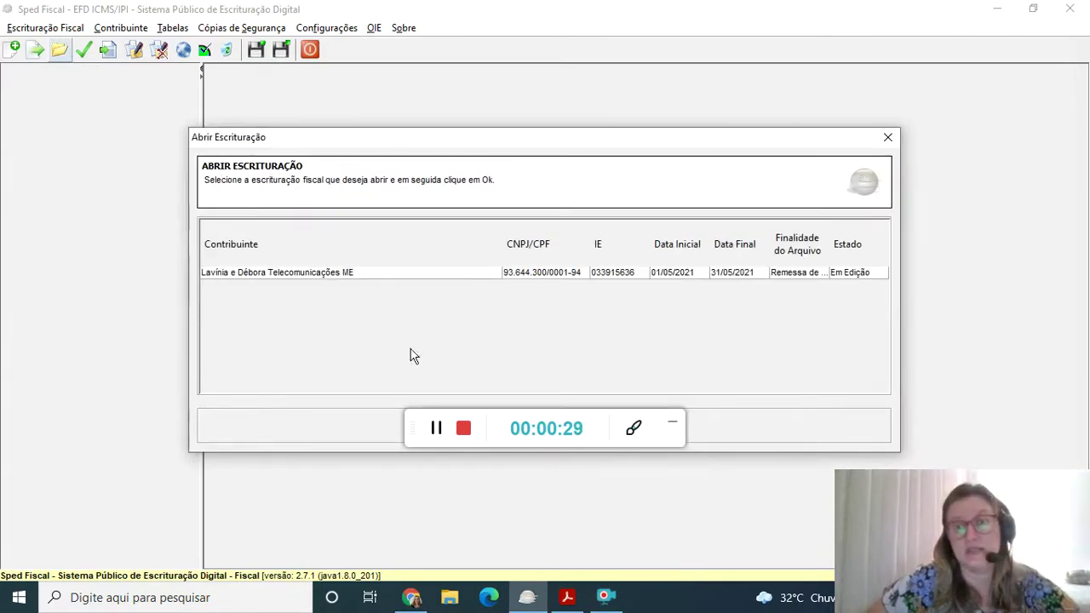
pyautogui.click(499, 433)
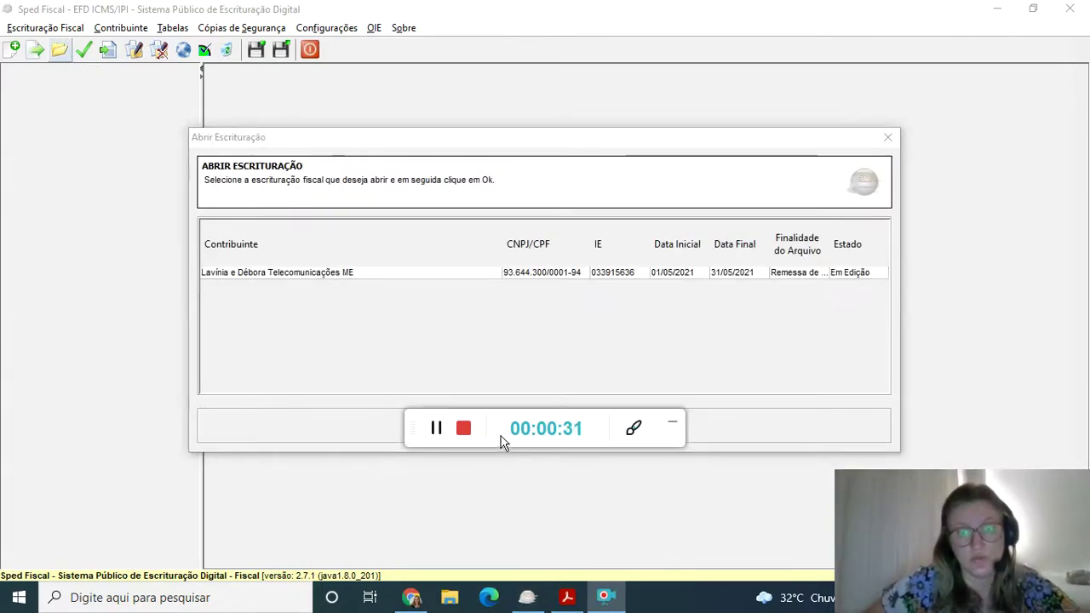
pyautogui.moveTo(486, 431); pyautogui.dragTo(634, 566)
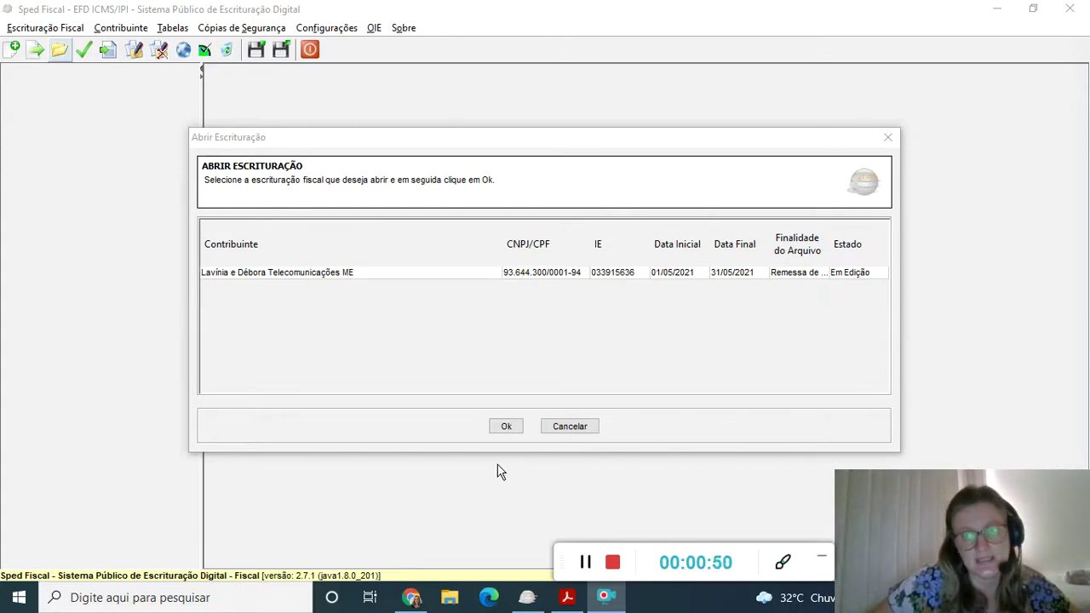
pyautogui.click(316, 271)
pyautogui.click(506, 426)
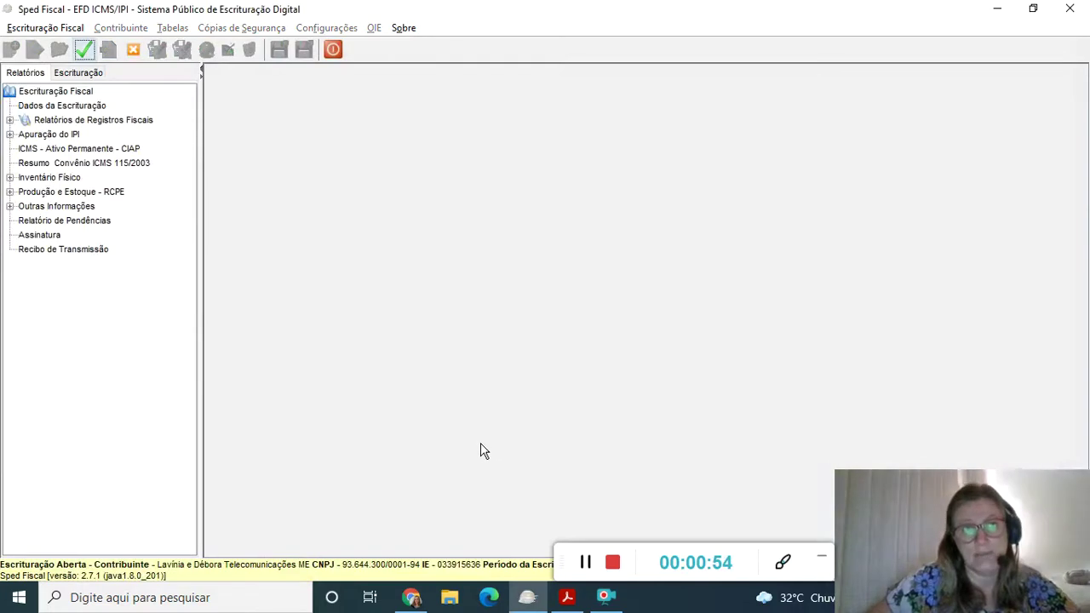
# Show the Escrituração block tree and expand Abertura da Escrituração (Bloco 0)
pyautogui.click(86, 75)
pyautogui.doubleClick(85, 92)
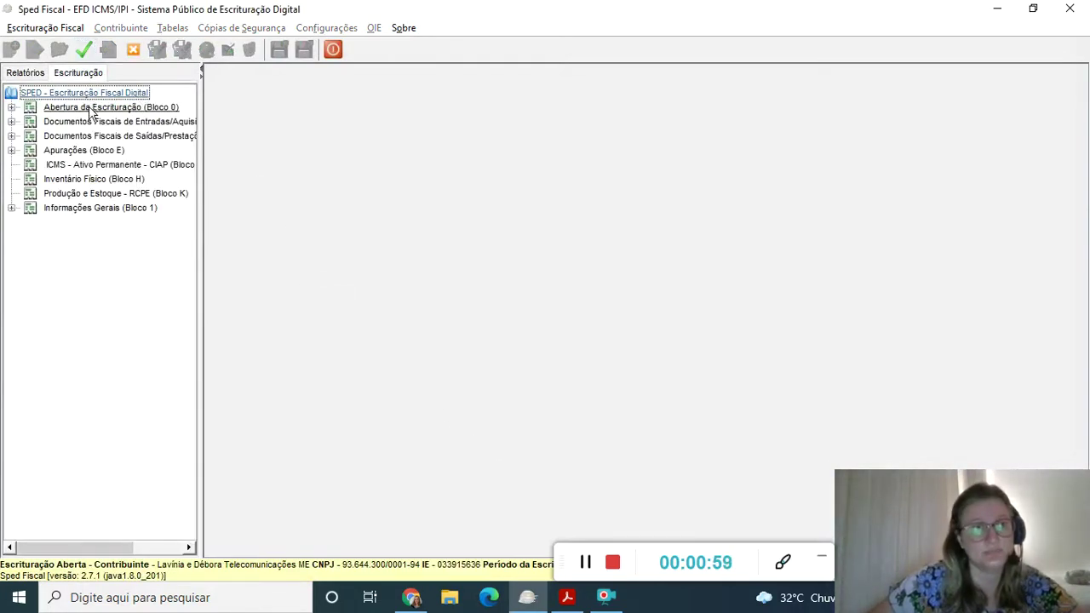
pyautogui.doubleClick(90, 109)
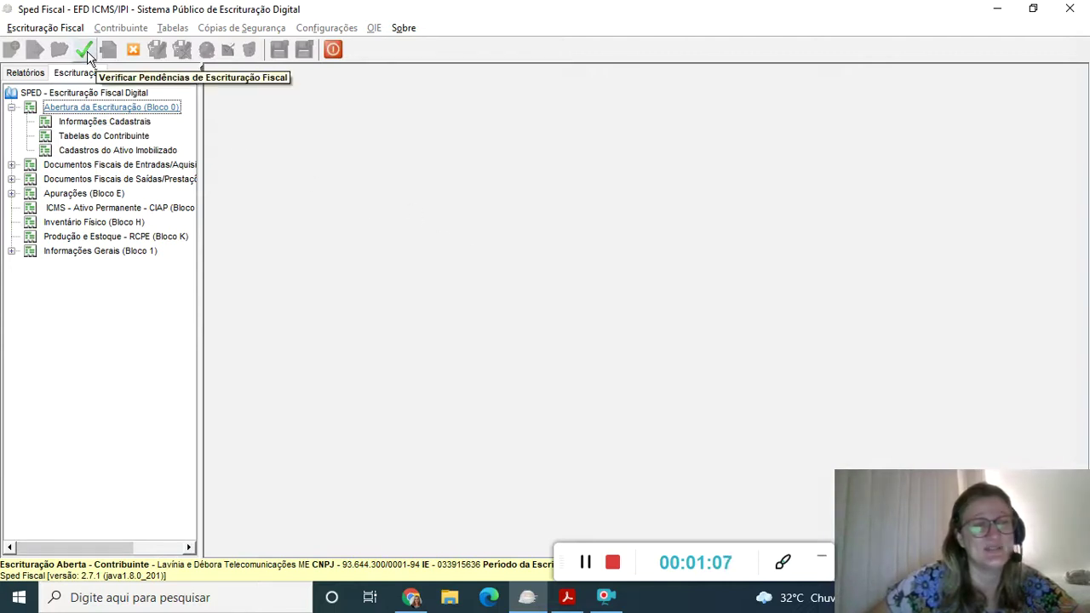
# Start the pending-issues check and update the Espírito Santo Tabela de Códigos de Receita
pyautogui.click(83, 50)
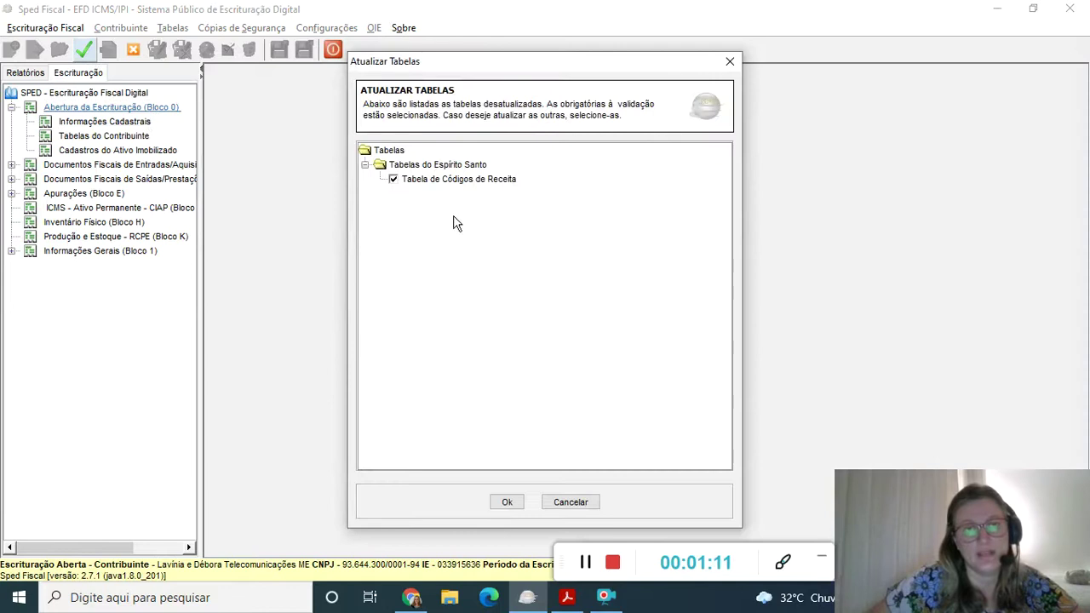
pyautogui.click(507, 502)
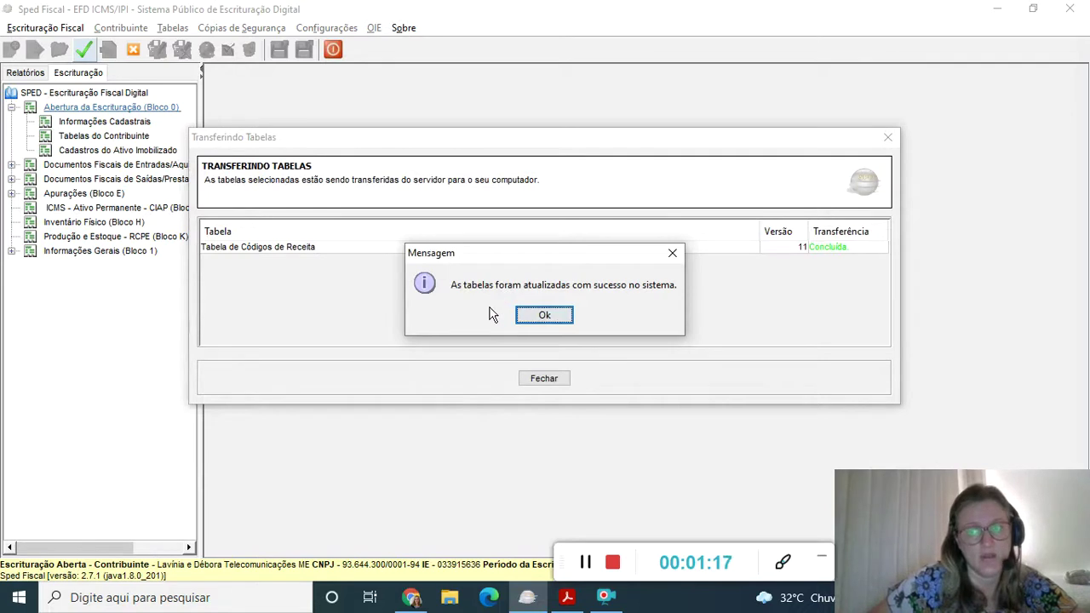
pyautogui.click(551, 317)
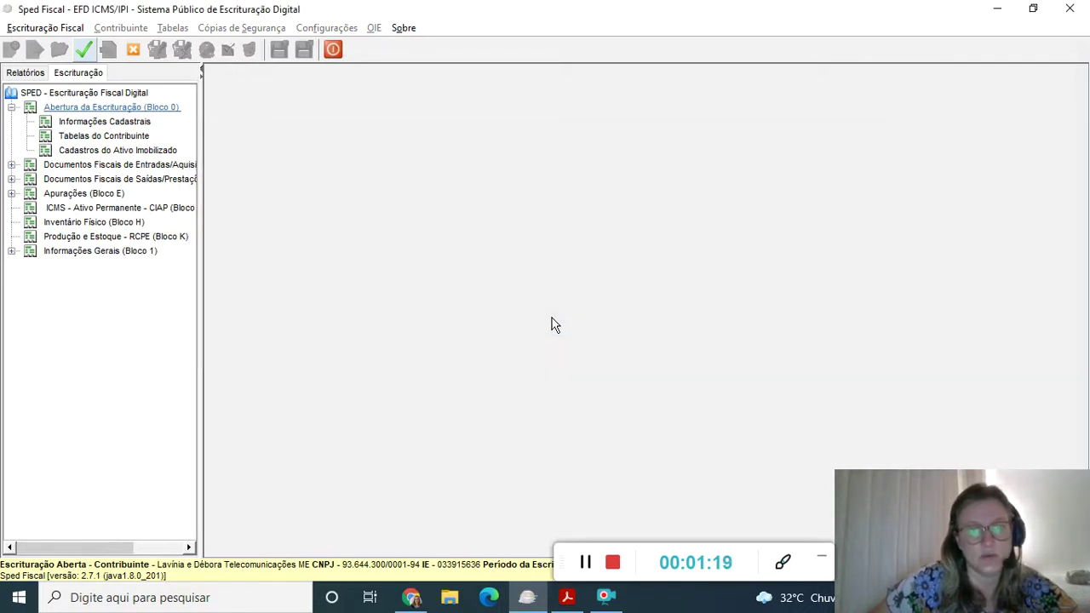
# Check the bookkeeping for pending issues again and display the detailed Erros section of the validation report
pyautogui.click(81, 51)
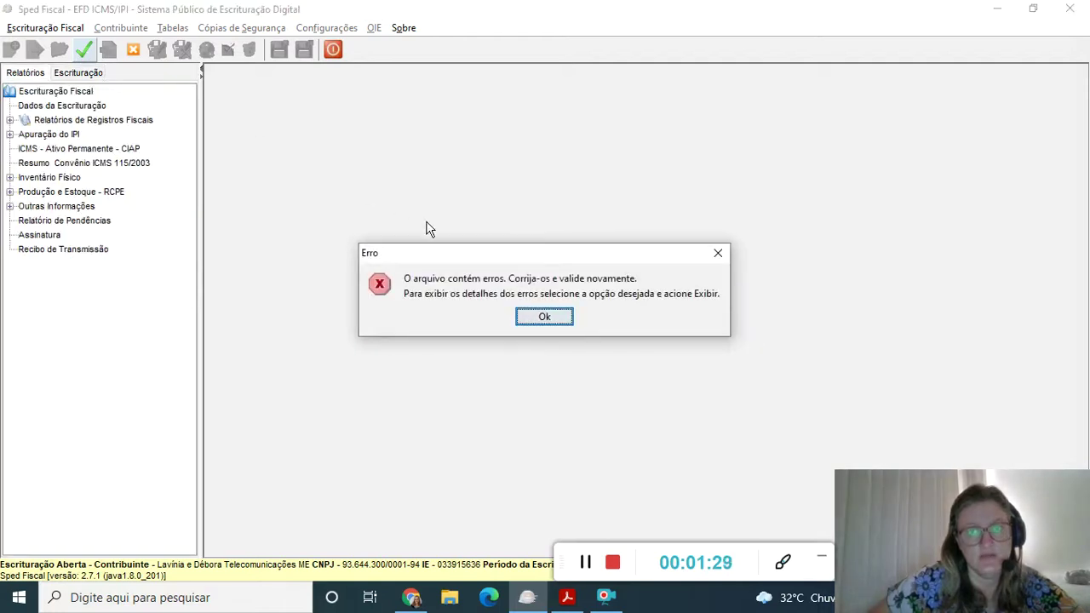
pyautogui.click(569, 315)
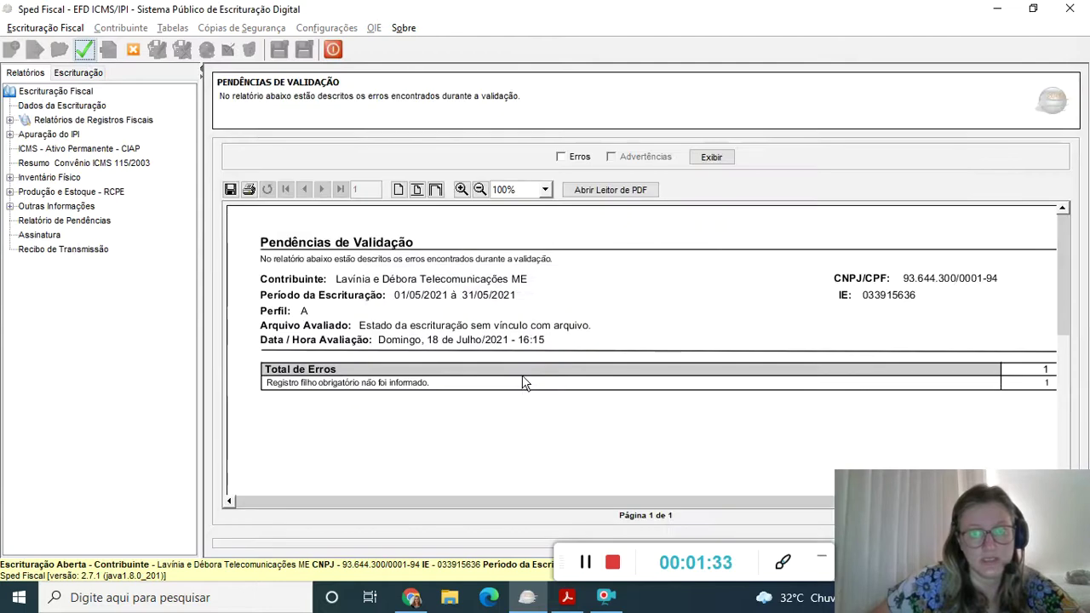
pyautogui.click(582, 156)
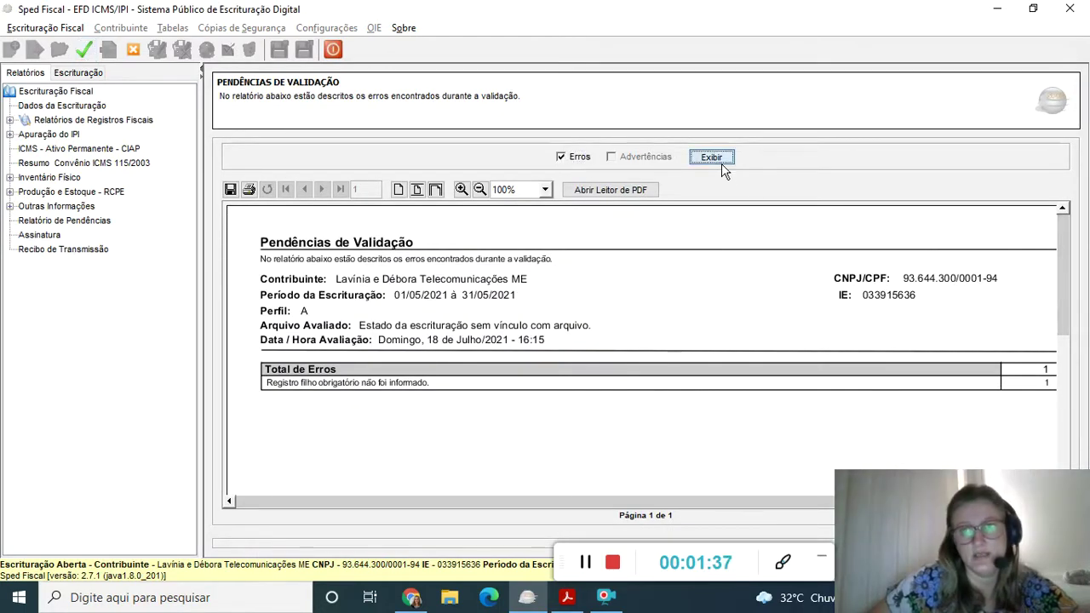
pyautogui.click(716, 158)
pyautogui.moveTo(1063, 241); pyautogui.dragTo(1059, 313)
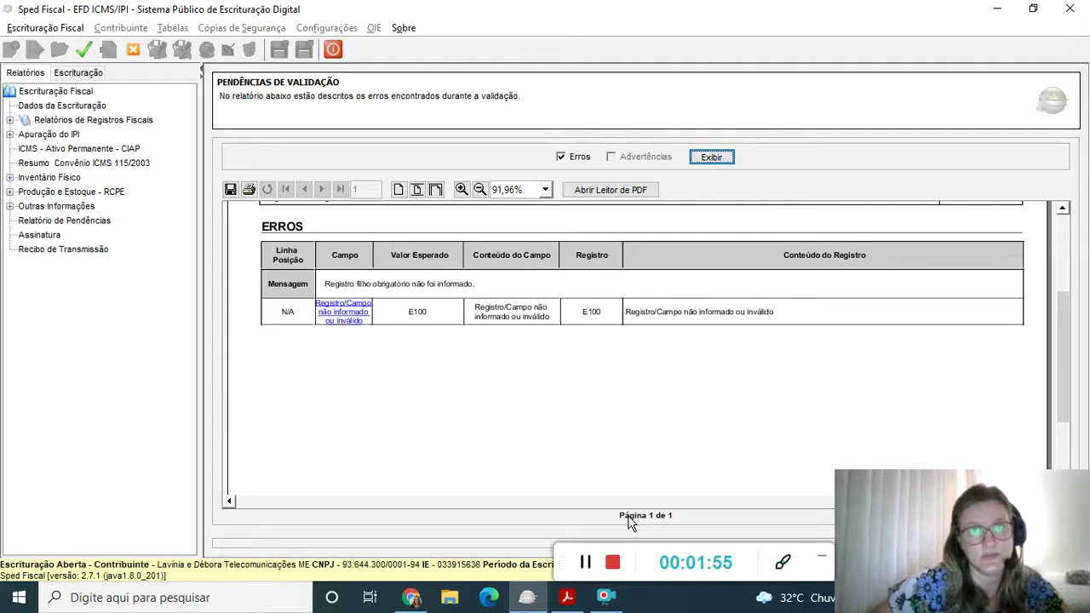
pyautogui.click(586, 563)
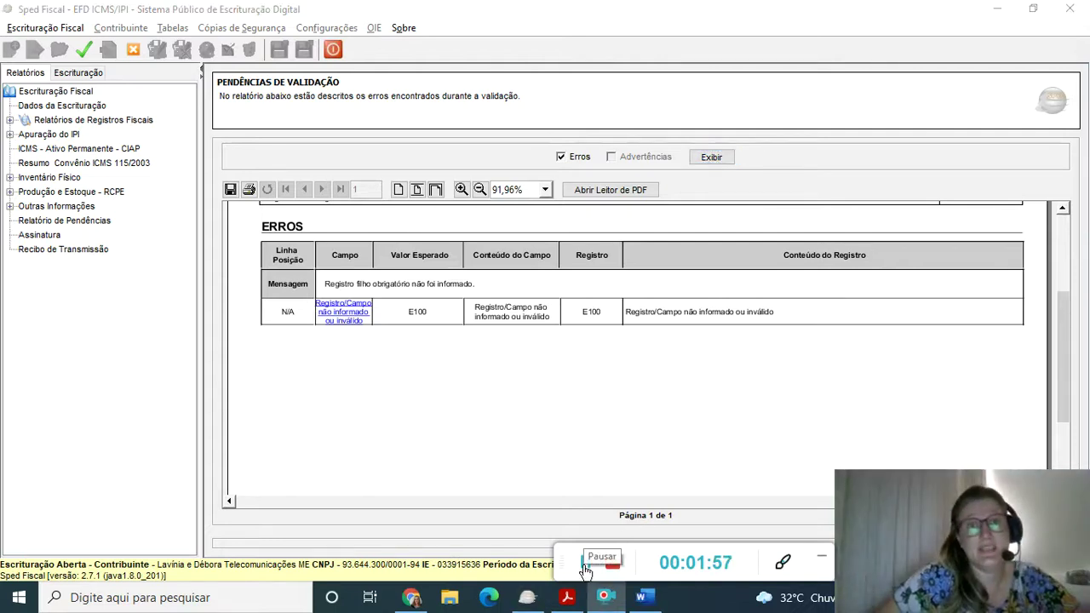
# Switch to the Word document and select the E100 line, then its words "DO ICMS", for review
pyautogui.click(643, 599)
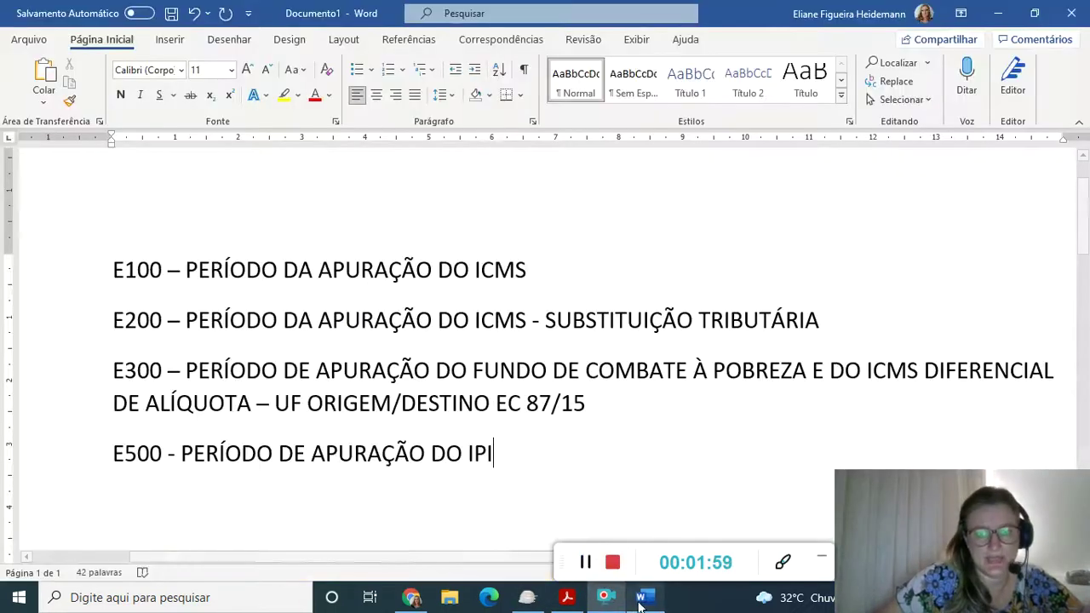
pyautogui.click(62, 271)
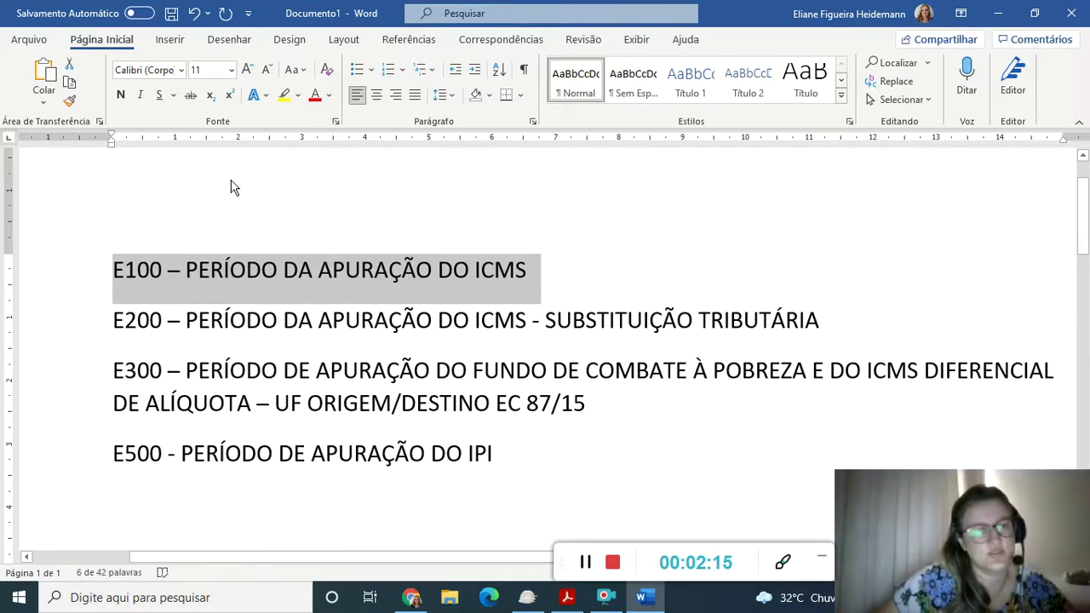
pyautogui.click(199, 265)
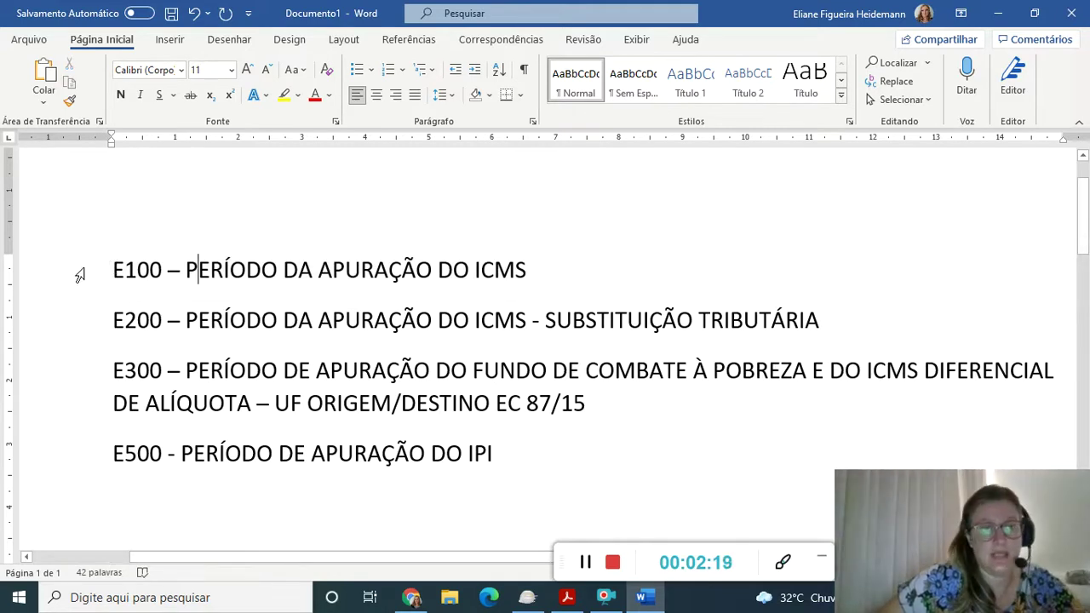
pyautogui.click(82, 275)
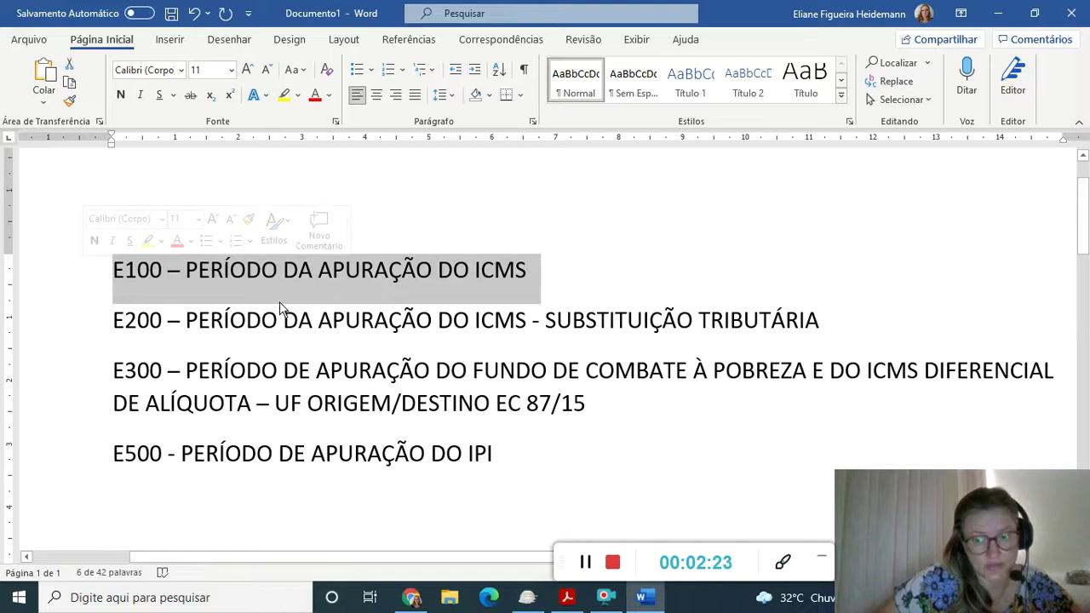
pyautogui.moveTo(438, 270); pyautogui.dragTo(522, 271)
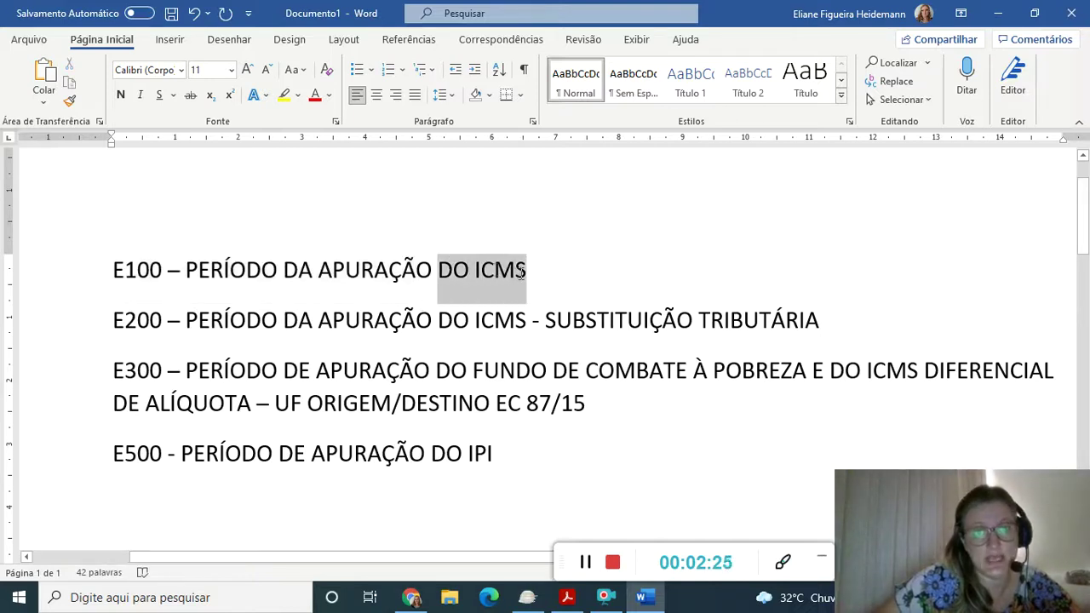
# Append "(NORMAL)" to the E100 line and highlight that addition in yellow
pyautogui.click(562, 272)
pyautogui.write('(NORM')
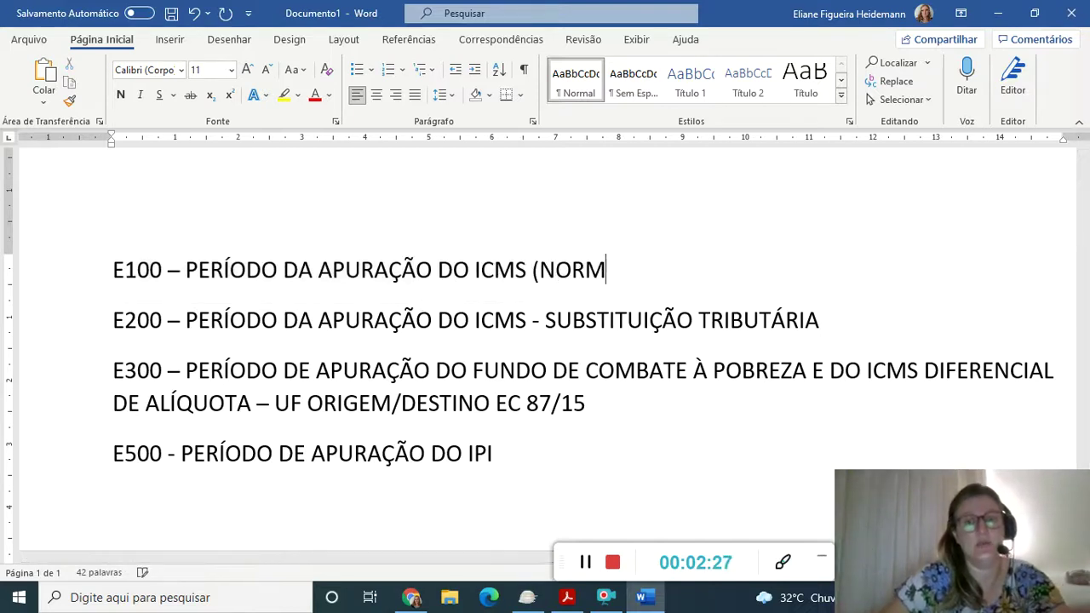
pyautogui.write('AL)')
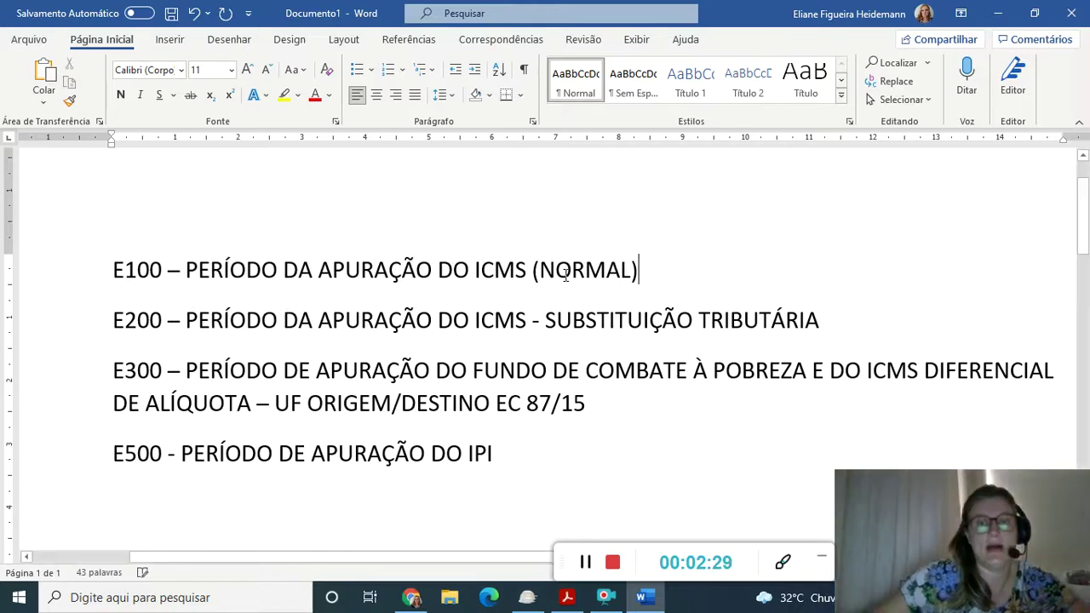
pyautogui.moveTo(652, 272); pyautogui.dragTo(533, 271)
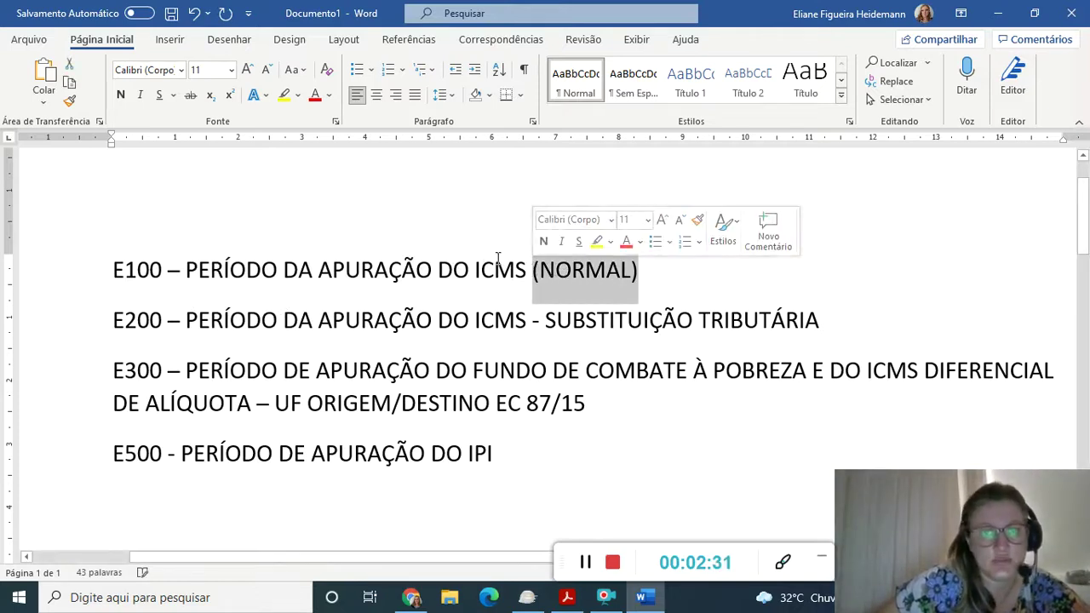
pyautogui.click(284, 95)
pyautogui.click(395, 276)
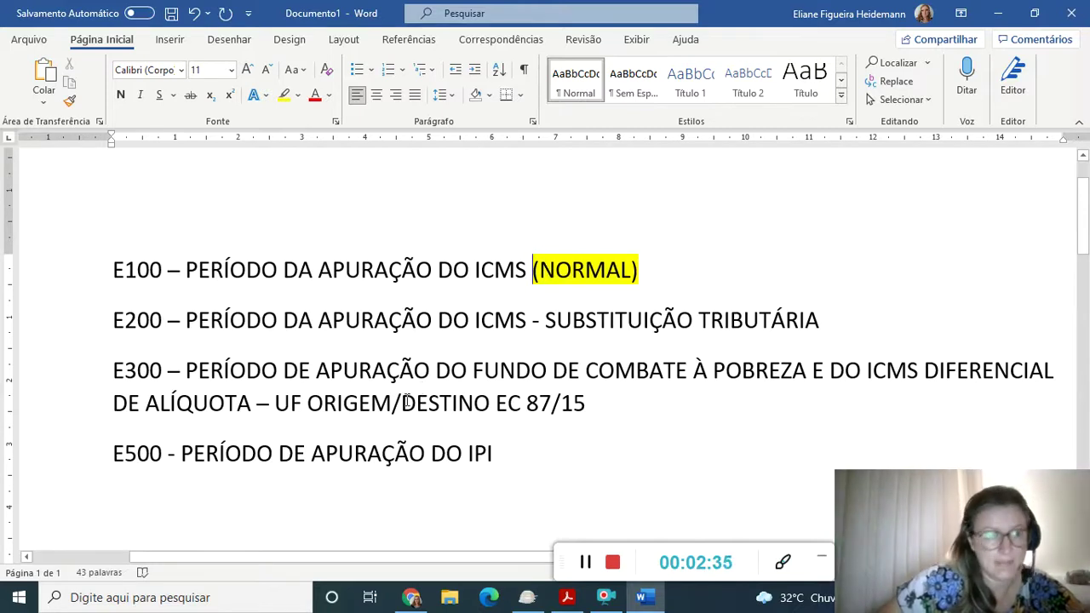
# Review the E200 line and the initial letter E of the E100, E200, E300 and E500 register codes
pyautogui.click(66, 322)
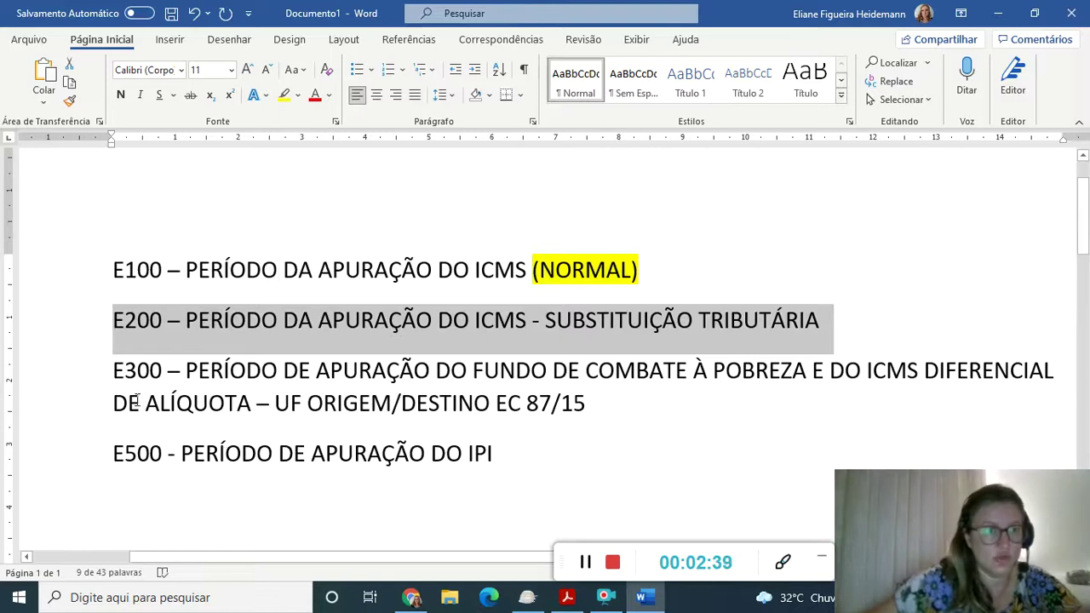
pyautogui.click(144, 271)
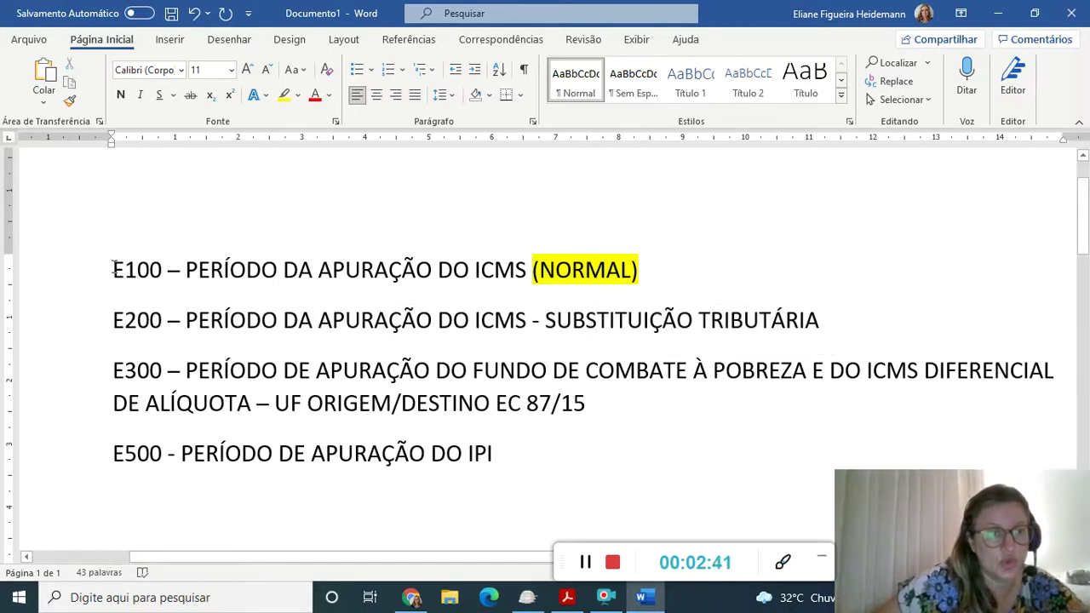
pyautogui.moveTo(114, 271); pyautogui.dragTo(125, 274)
pyautogui.moveTo(114, 322); pyautogui.dragTo(126, 324)
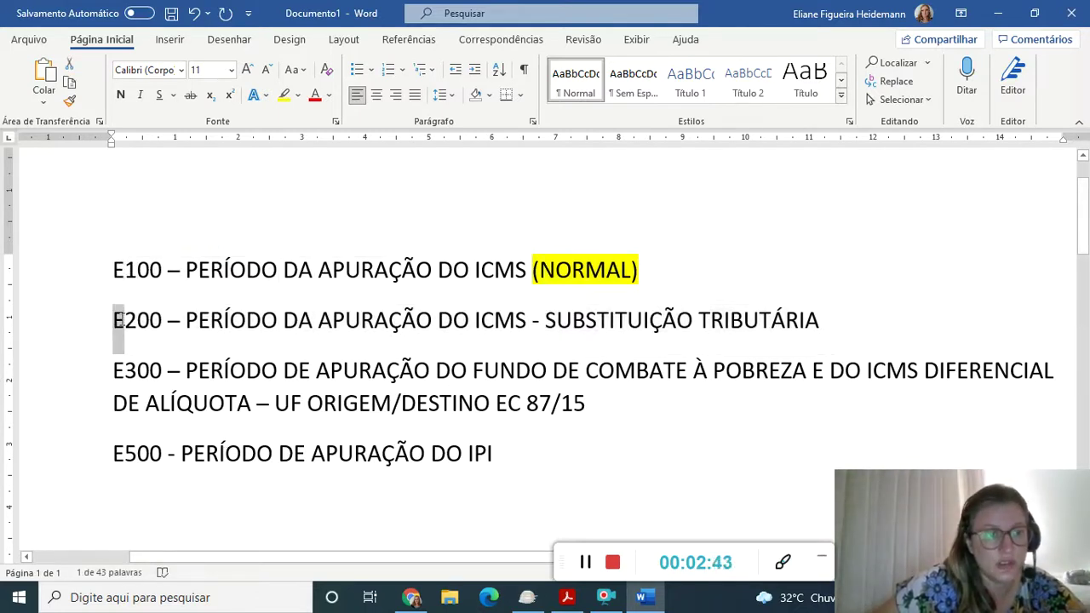
pyautogui.moveTo(113, 371); pyautogui.dragTo(125, 373)
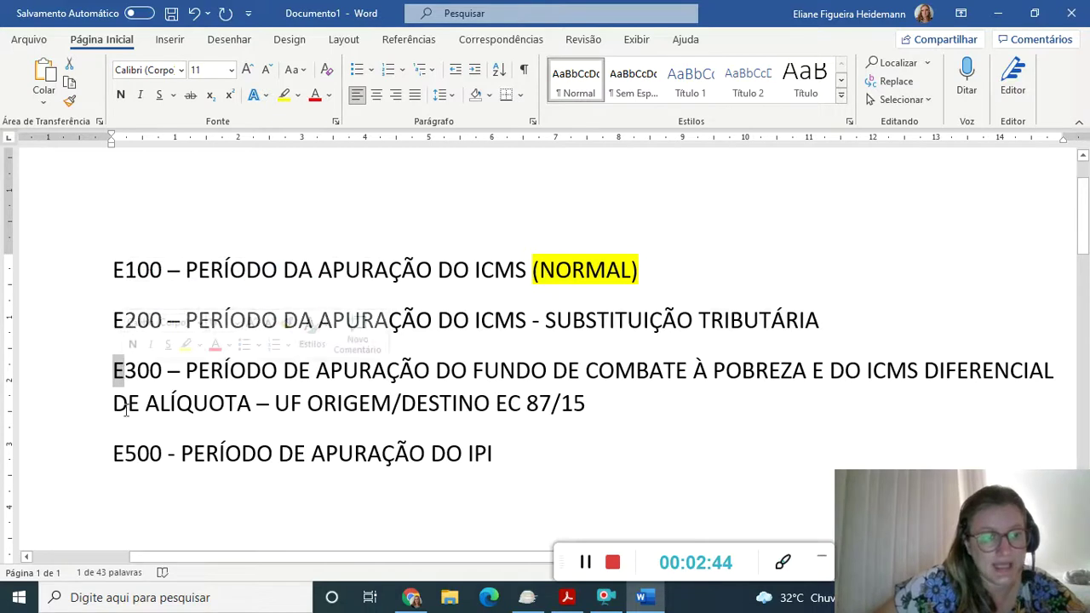
pyautogui.moveTo(114, 454); pyautogui.dragTo(124, 458)
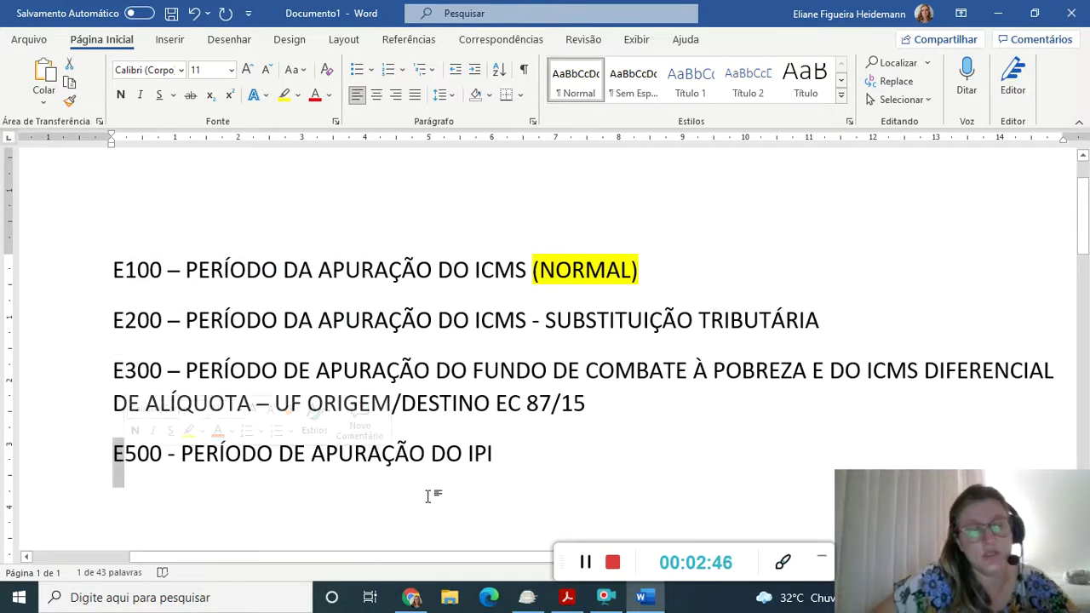
# Add the line "BLOCO E – BLOCO DE APURAÇÃO" below the E500 entry, leaving a blank line between them
pyautogui.click(534, 456)
pyautogui.press('Return')
pyautogui.press('Return')
pyautogui.write('B')
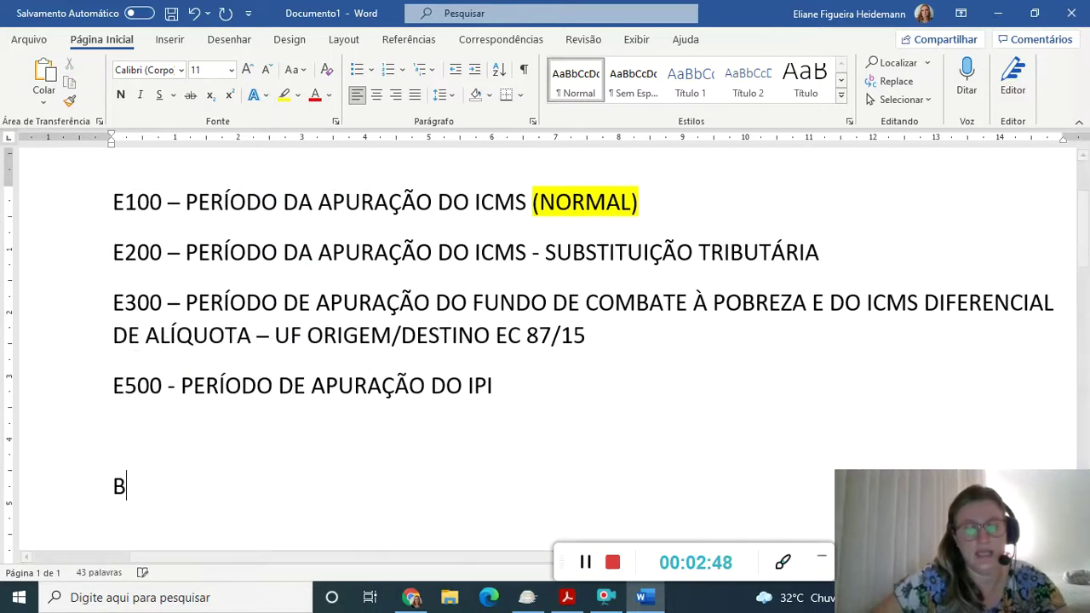
pyautogui.write('LOCO E - BLOCO DE PU')
pyautogui.press('BackSpace')
pyautogui.press('Left')
pyautogui.write('AP')
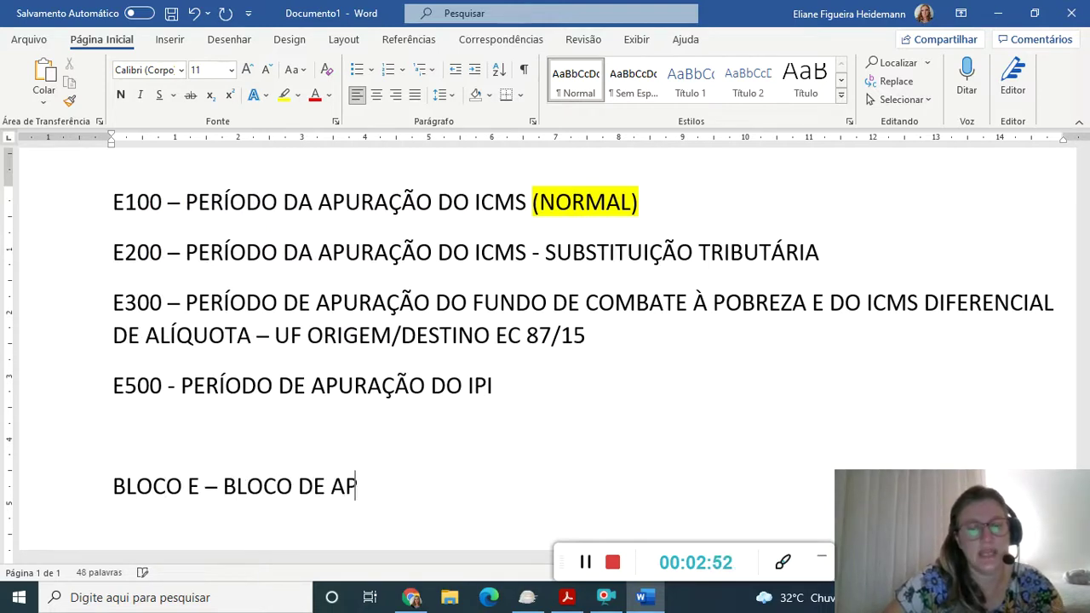
pyautogui.write('URAÇÃO')
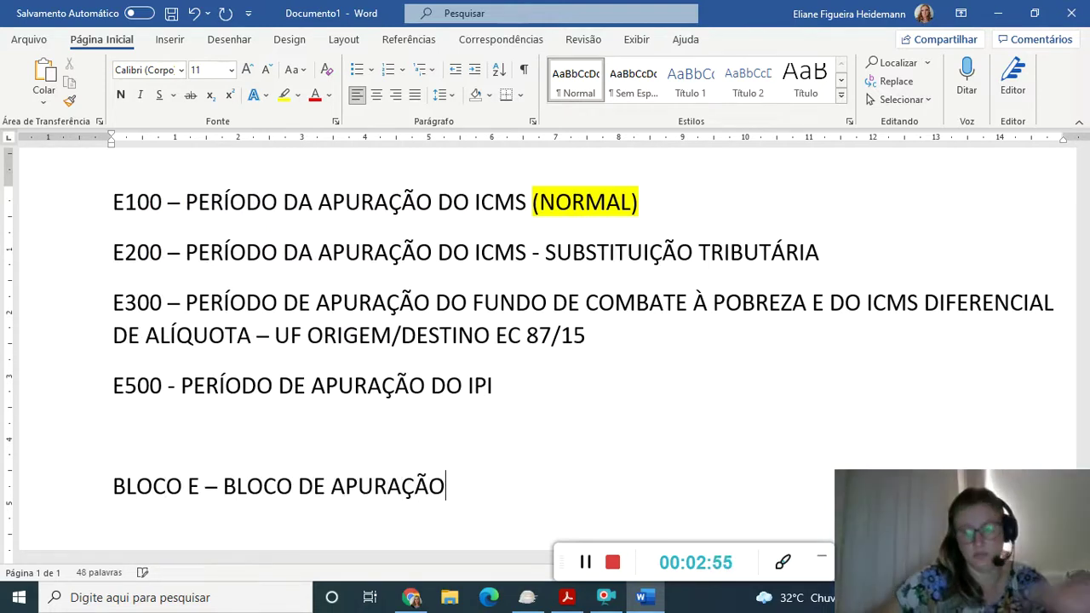
# Select the E200 line and both lines of the E300 entry in turn to review their descriptions
pyautogui.scroll(3, 77, 248)
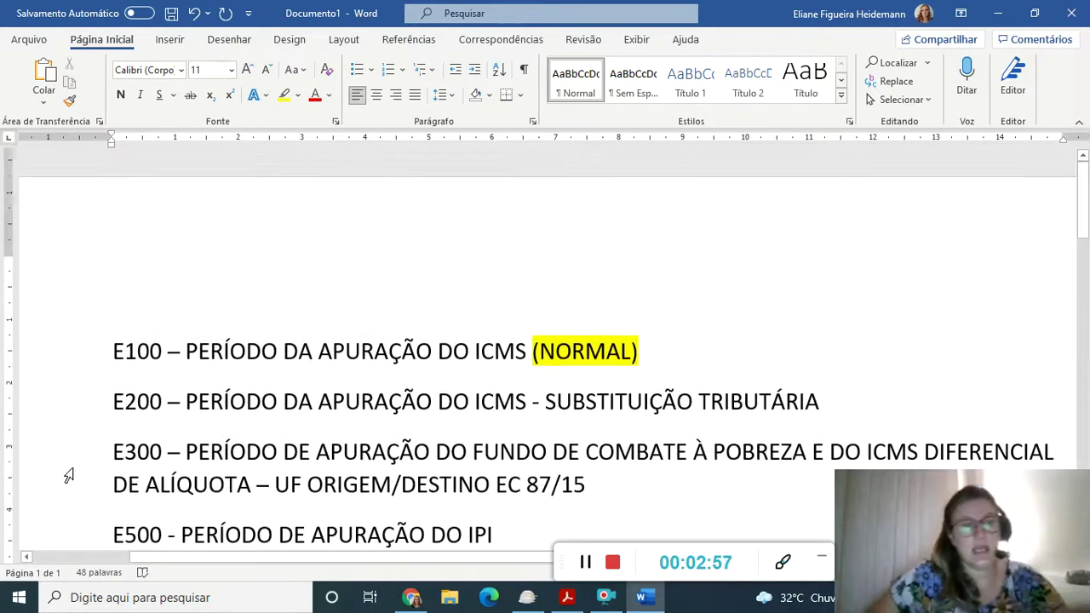
pyautogui.scroll(-2, 30, 394)
pyautogui.click(56, 327)
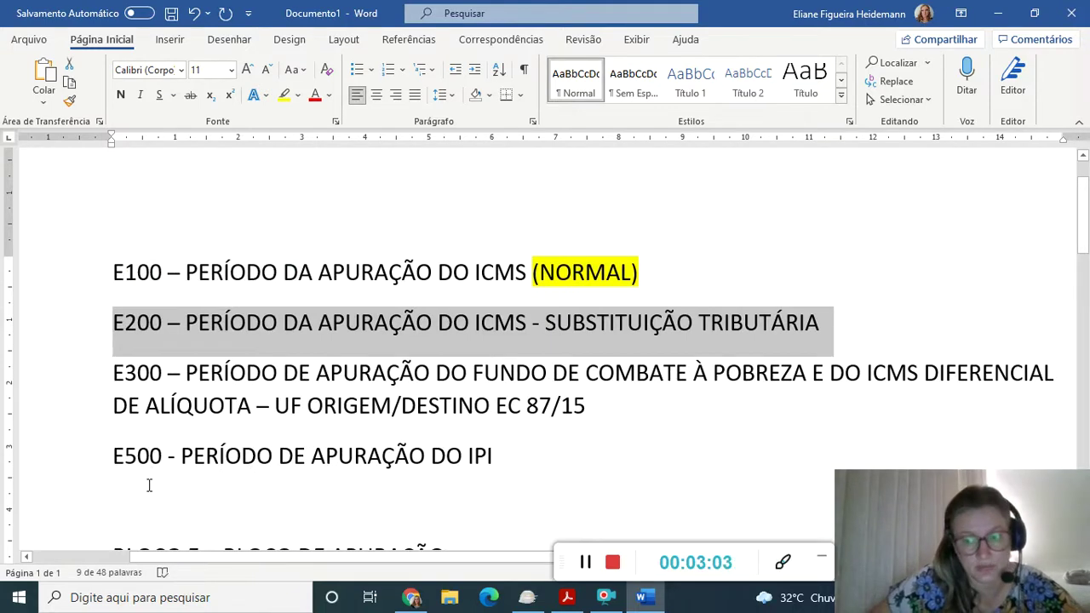
pyautogui.click(835, 315)
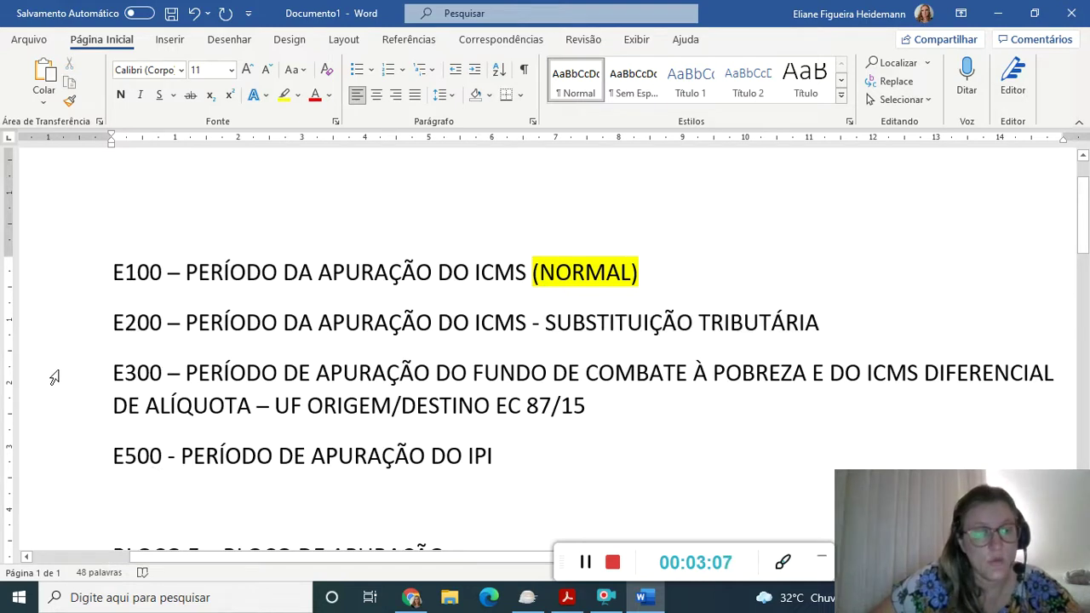
pyautogui.moveTo(53, 377); pyautogui.dragTo(53, 401)
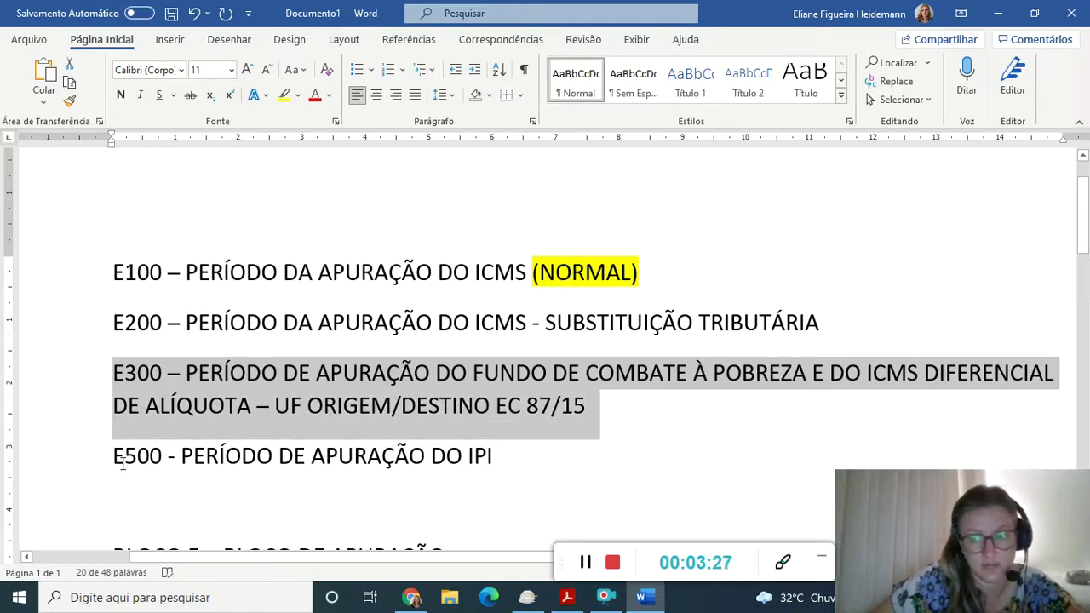
# Review the E300 entry and its "EC 87/15" reference, the E500 entry, and the full list from E100 to E500
pyautogui.scroll(-3, 119, 463)
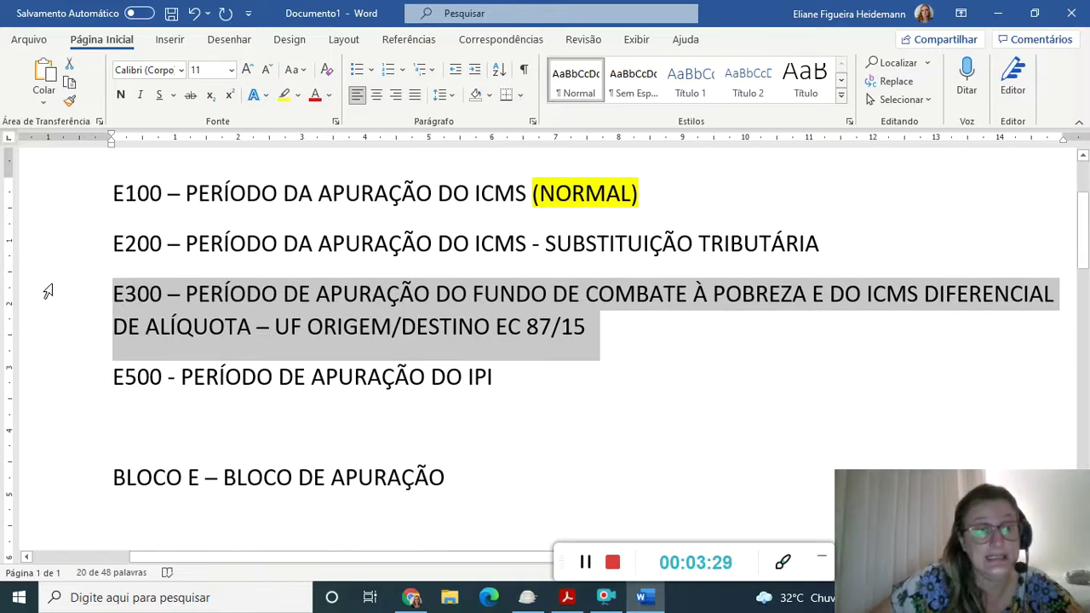
pyautogui.click(45, 300)
pyautogui.scroll(2, 32, 326)
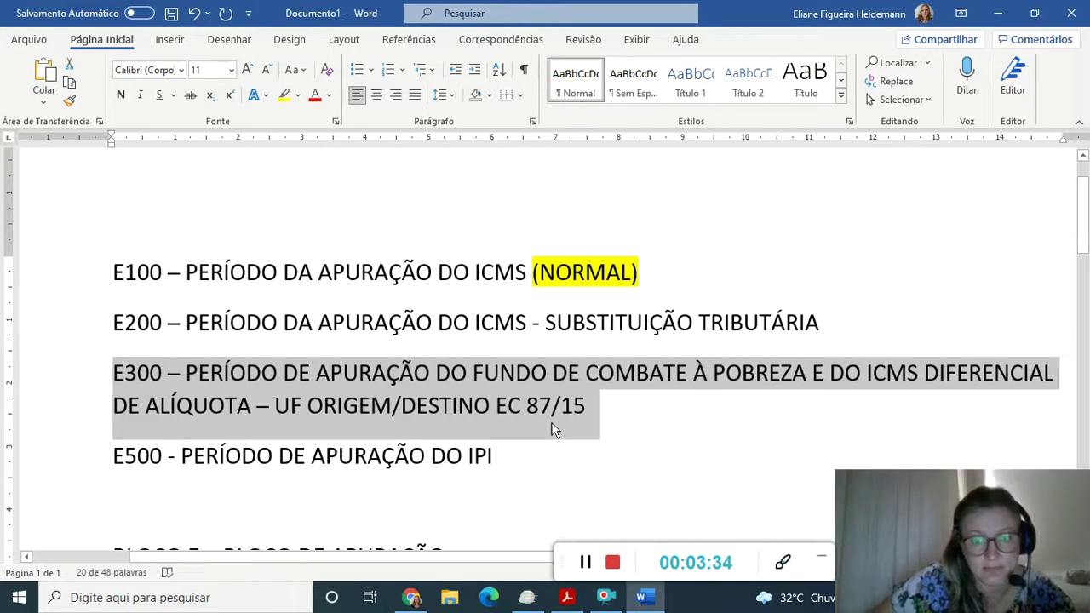
pyautogui.click(591, 407)
pyautogui.moveTo(496, 406); pyautogui.dragTo(590, 412)
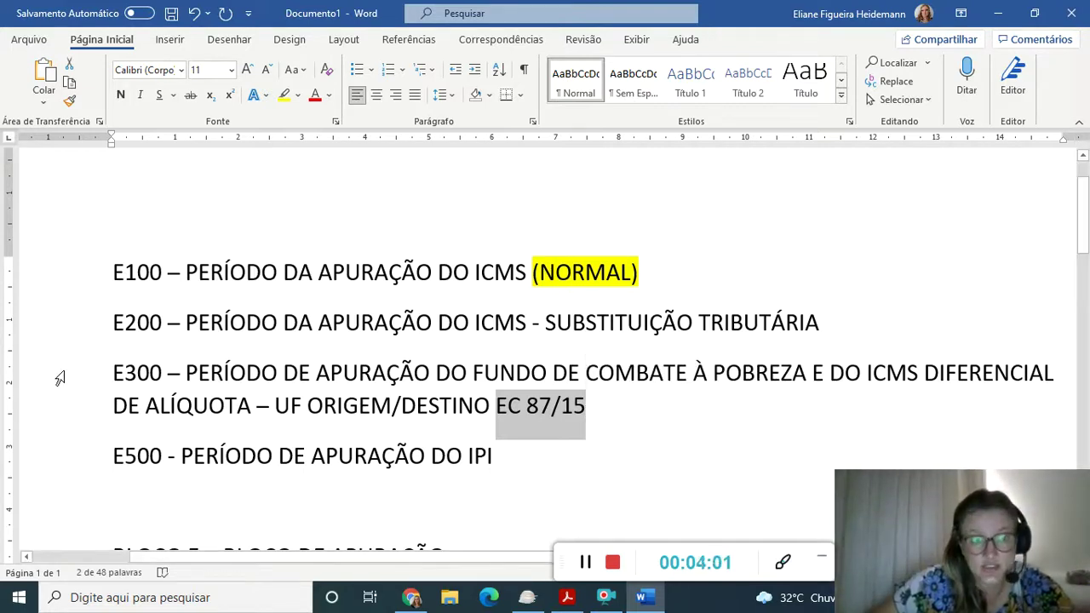
pyautogui.moveTo(61, 375); pyautogui.dragTo(62, 413)
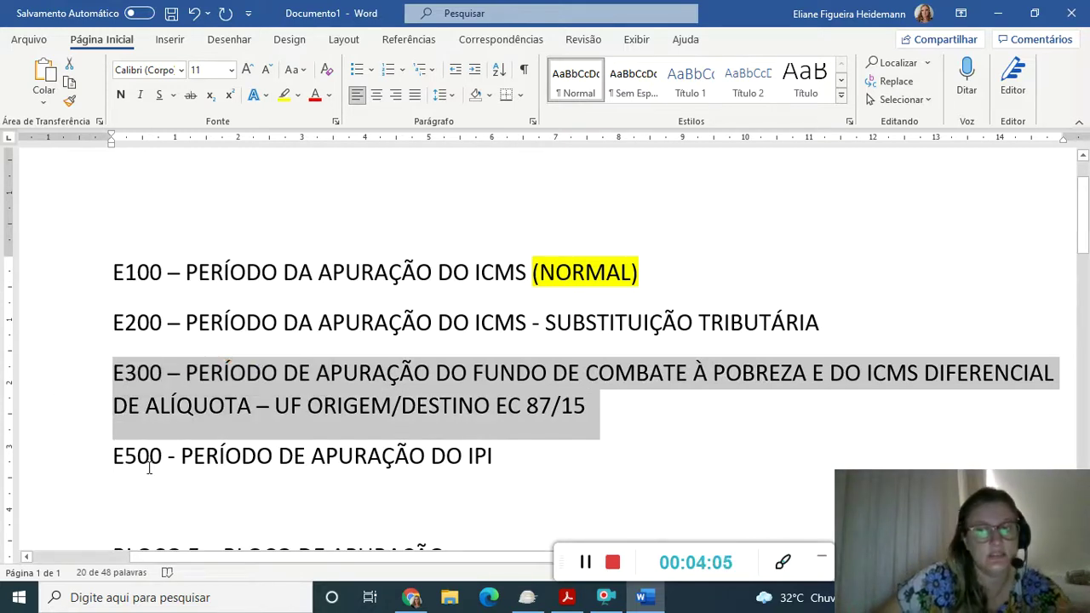
pyautogui.click(70, 460)
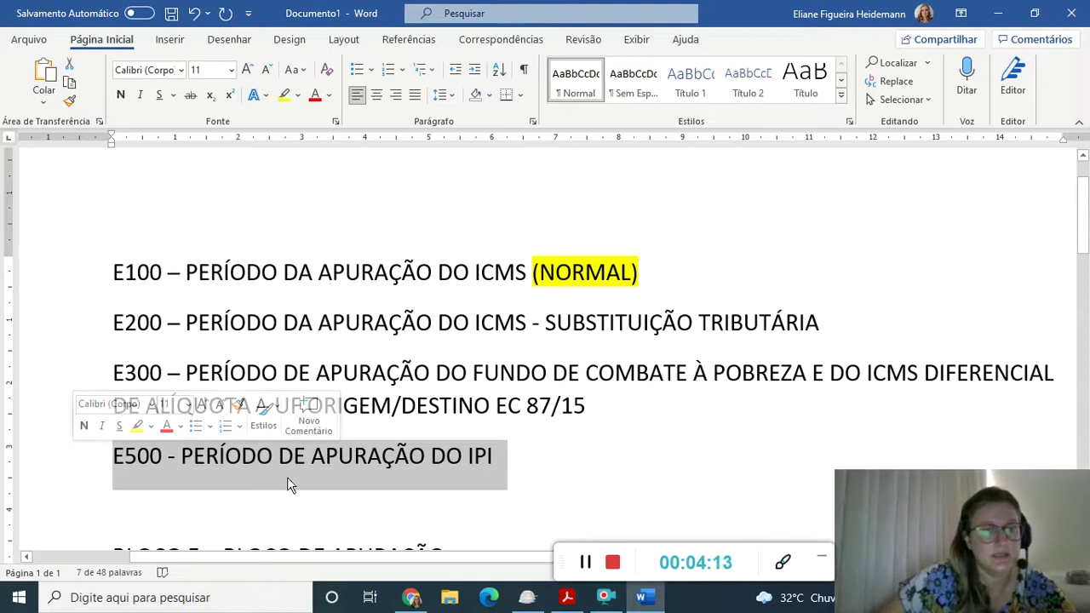
pyautogui.click(307, 495)
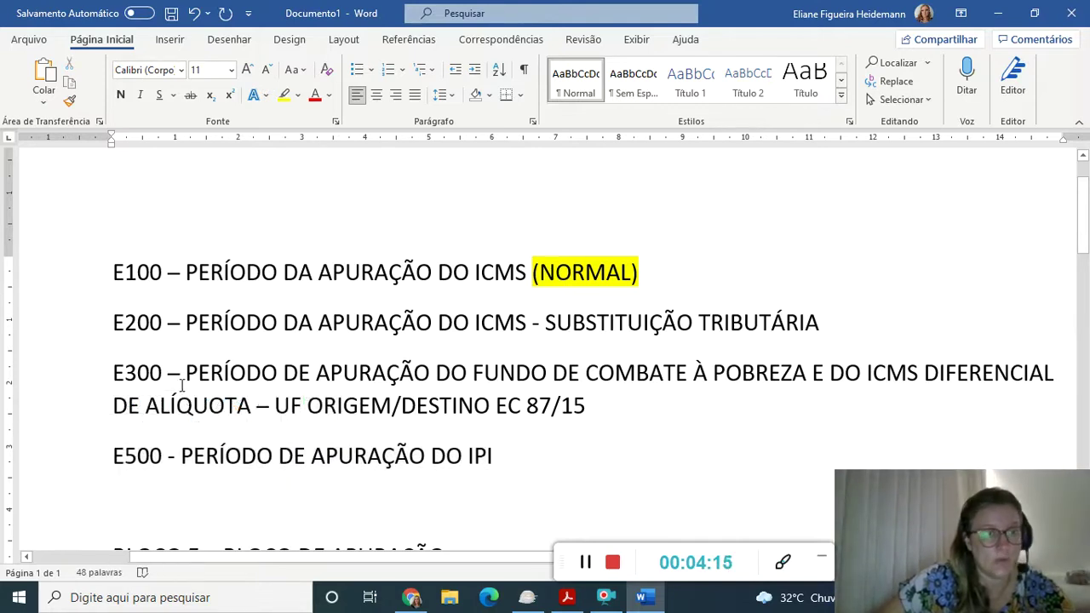
pyautogui.moveTo(38, 269); pyautogui.dragTo(93, 458)
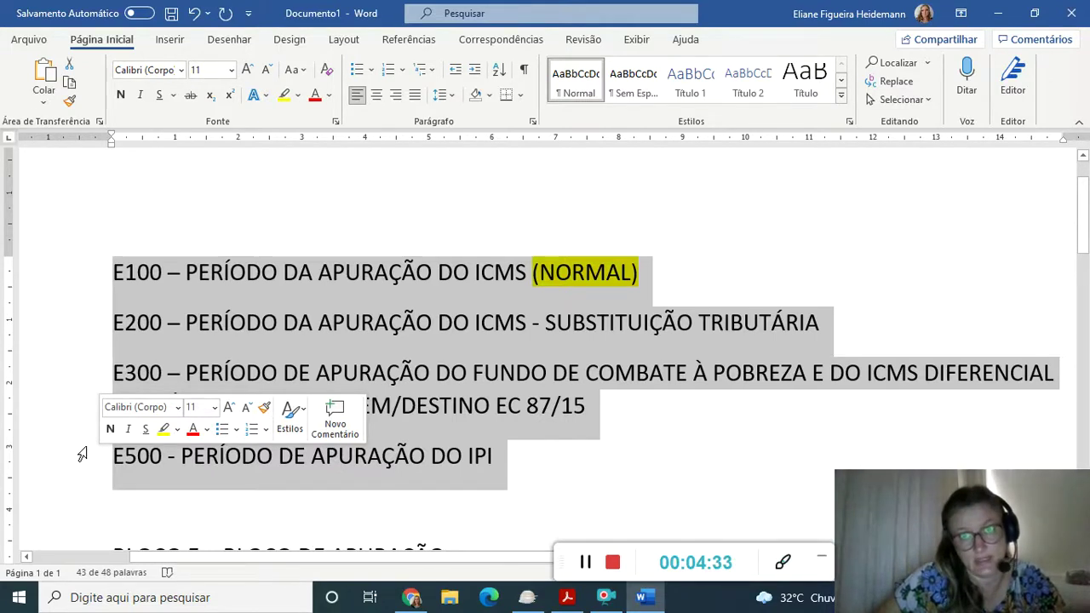
# Highlight the entire E100 line in yellow
pyautogui.click(69, 286)
pyautogui.click(284, 95)
pyautogui.click(262, 195)
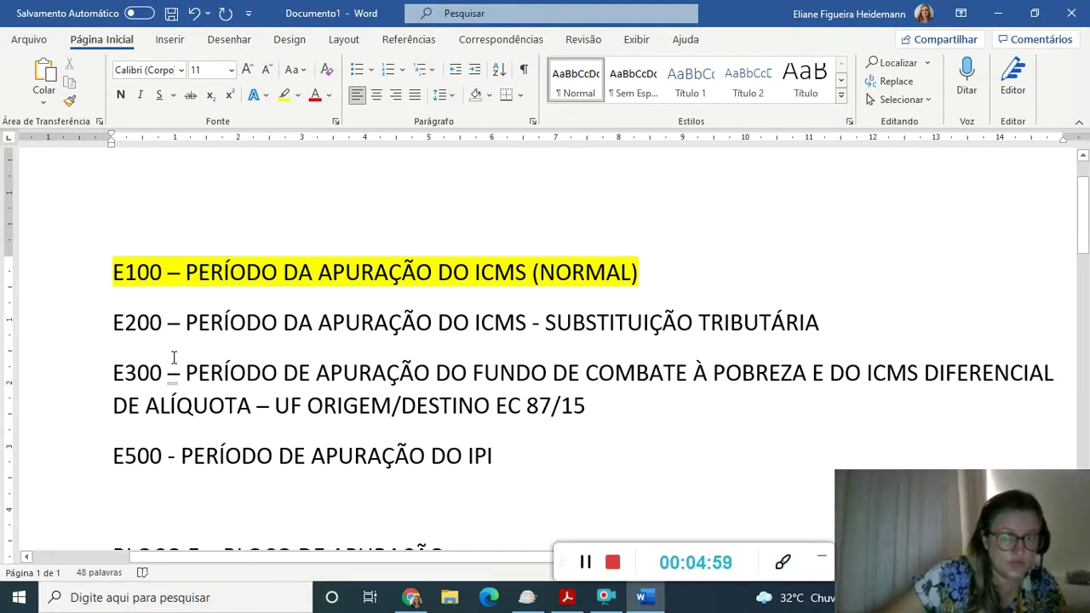
# Delete the E200, E300 and E500 entries and the "BLOCO E – BLOCO DE APURAÇÃO" line, leaving only the E100 line
pyautogui.moveTo(86, 324); pyautogui.dragTo(83, 460)
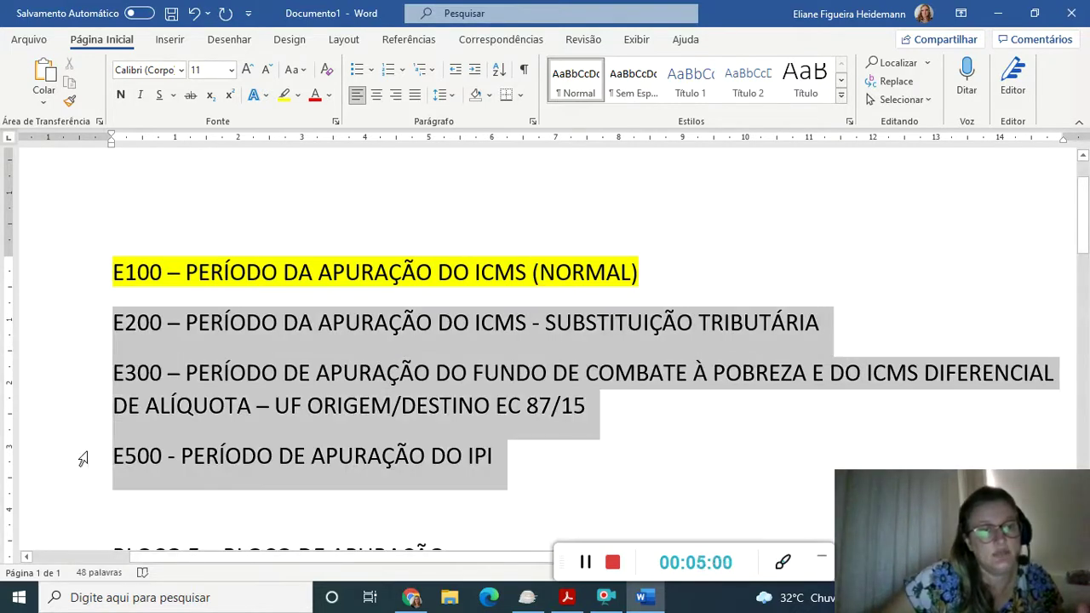
pyautogui.press('Delete')
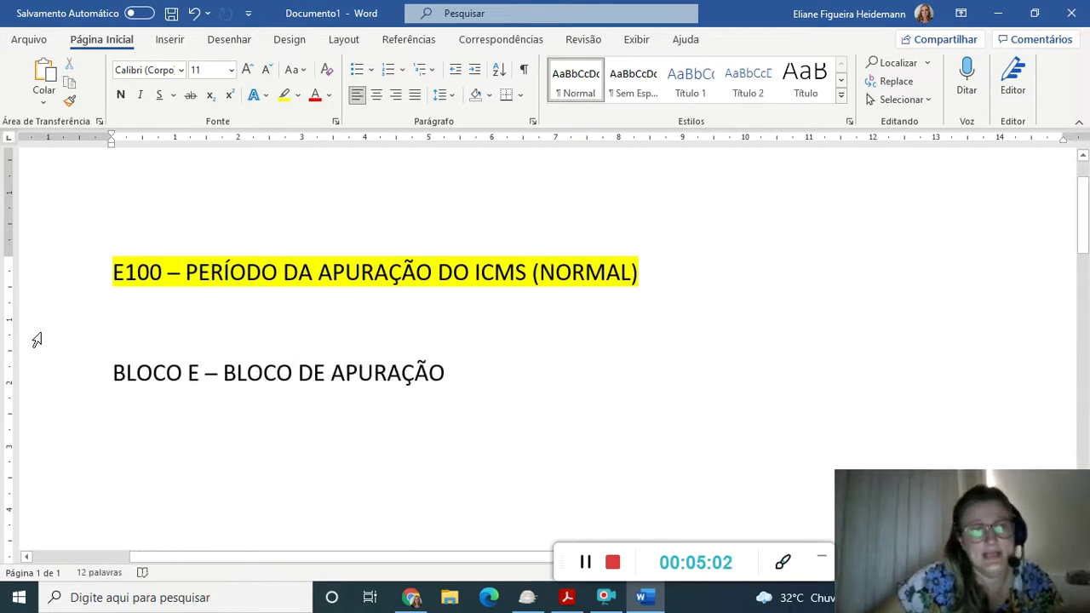
pyautogui.moveTo(55, 328); pyautogui.dragTo(68, 385)
pyautogui.press('Delete')
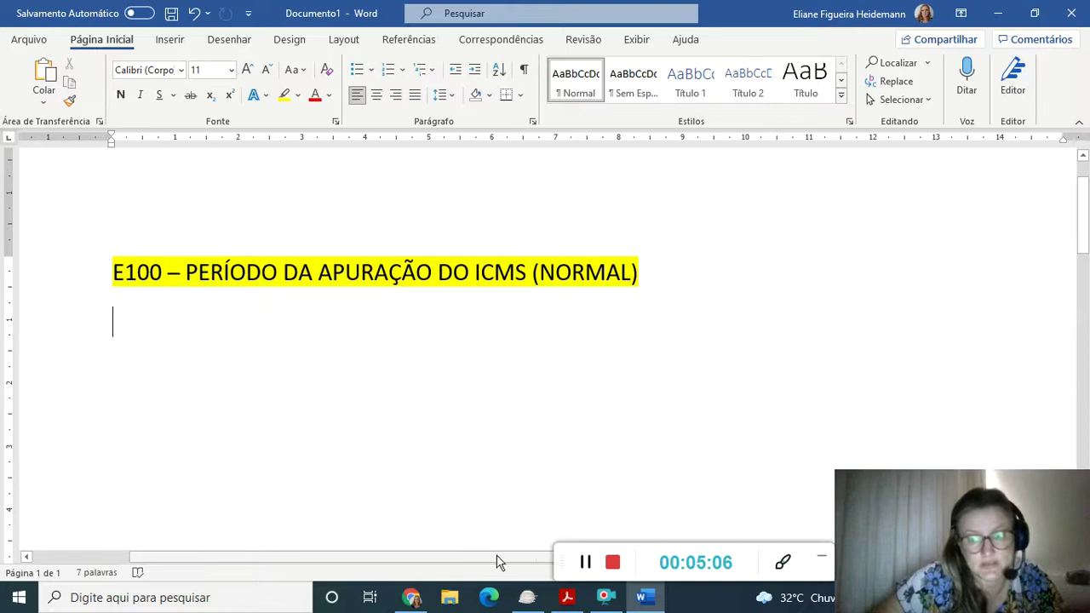
# Switch to the Guia Prático EFD PDF in Acrobat Reader and find the register description by searching for "E100:"
pyautogui.click(567, 597)
pyautogui.hotkey('ctrl', 'f')
pyautogui.write('E100:')
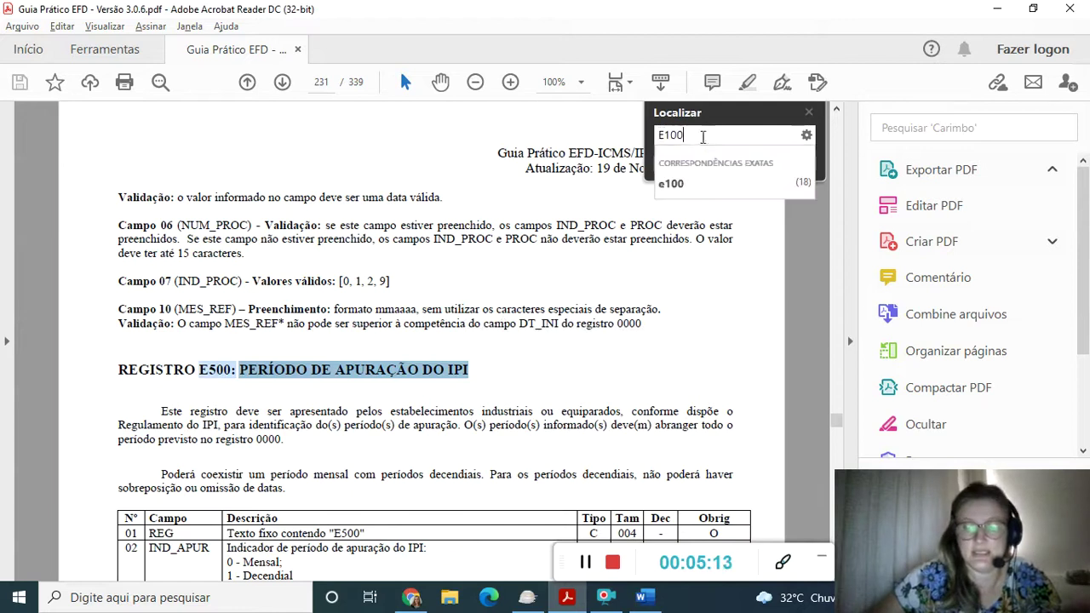
pyautogui.press('Return')
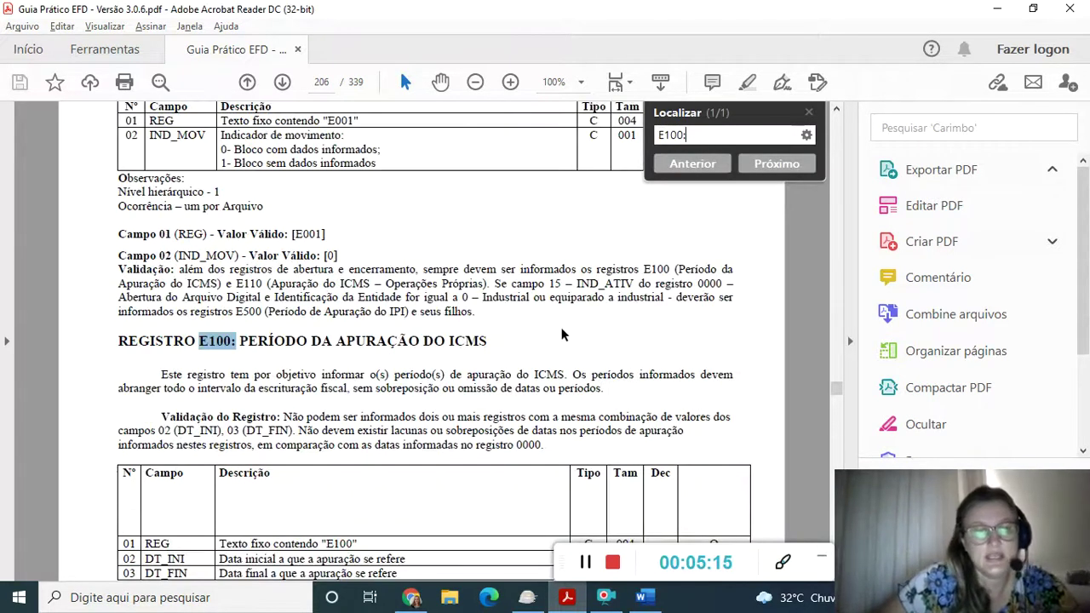
pyautogui.scroll(-3, 564, 328)
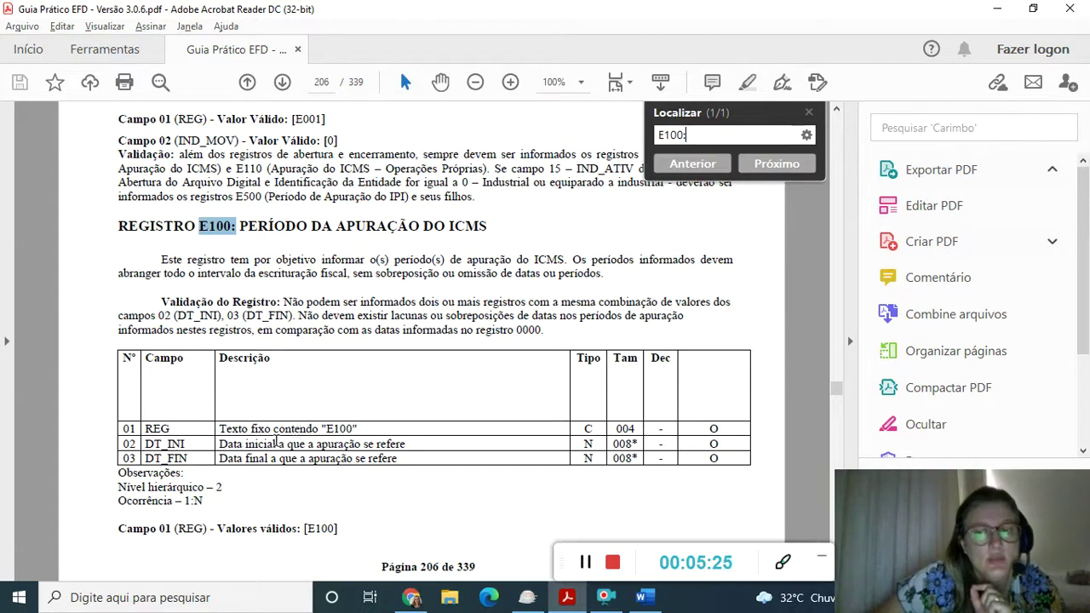
# Examine the E100 register's title and purpose, and its DT_INI and DT_FIN fields in the table
pyautogui.moveTo(120, 225); pyautogui.dragTo(506, 239)
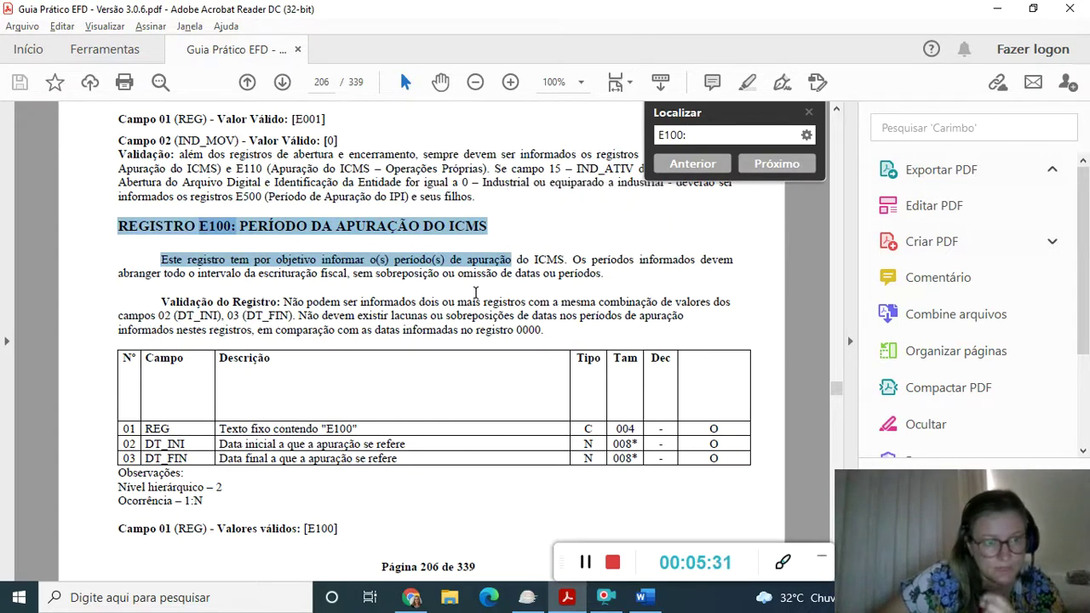
pyautogui.scroll(-1, 343, 469)
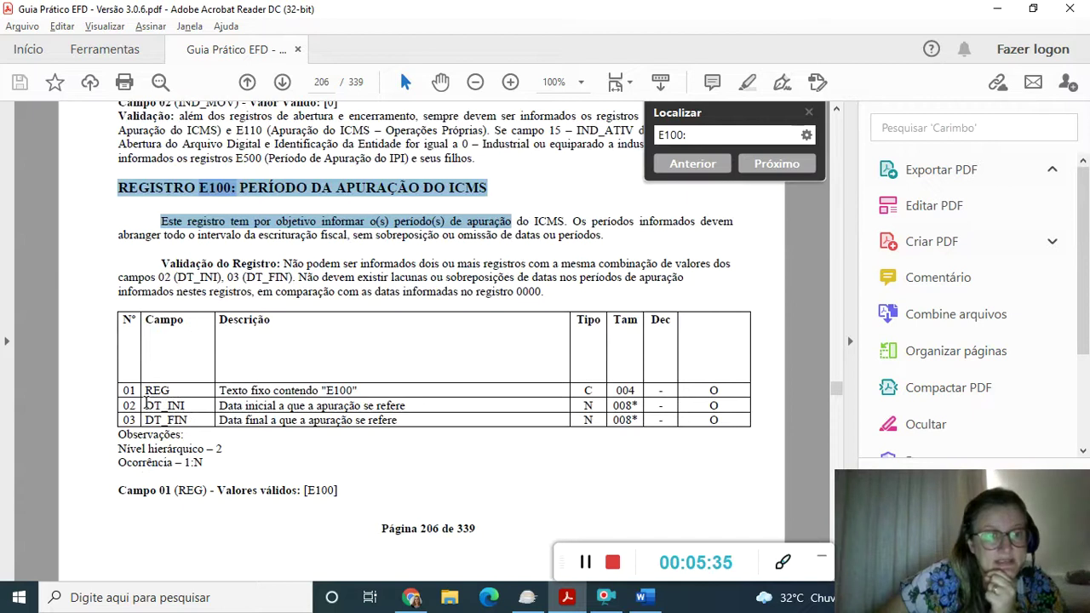
pyautogui.moveTo(145, 403); pyautogui.dragTo(407, 433)
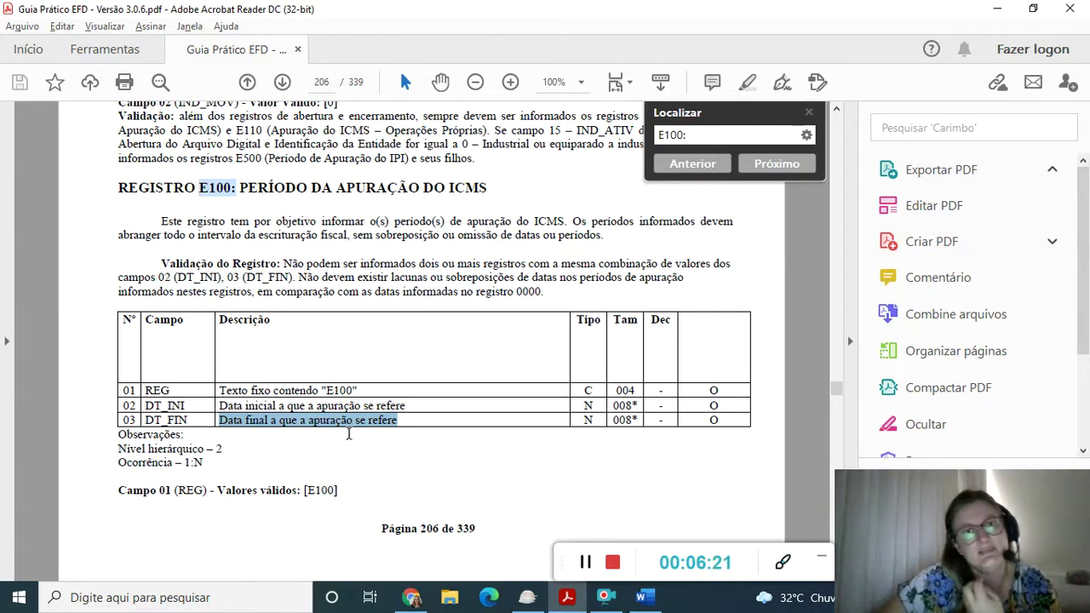
pyautogui.click(322, 402)
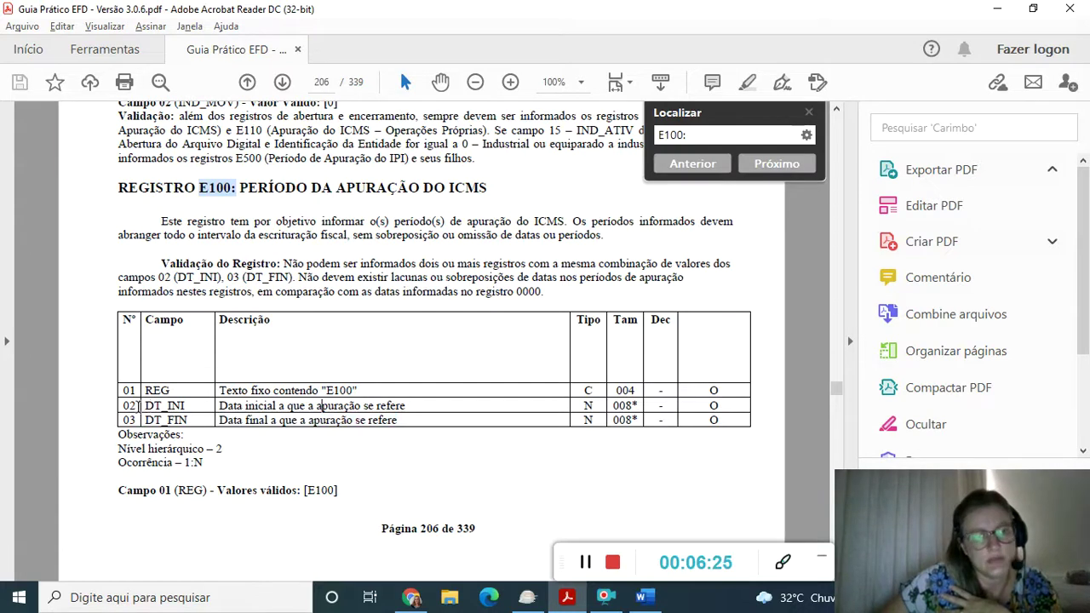
pyautogui.moveTo(123, 405); pyautogui.dragTo(721, 426)
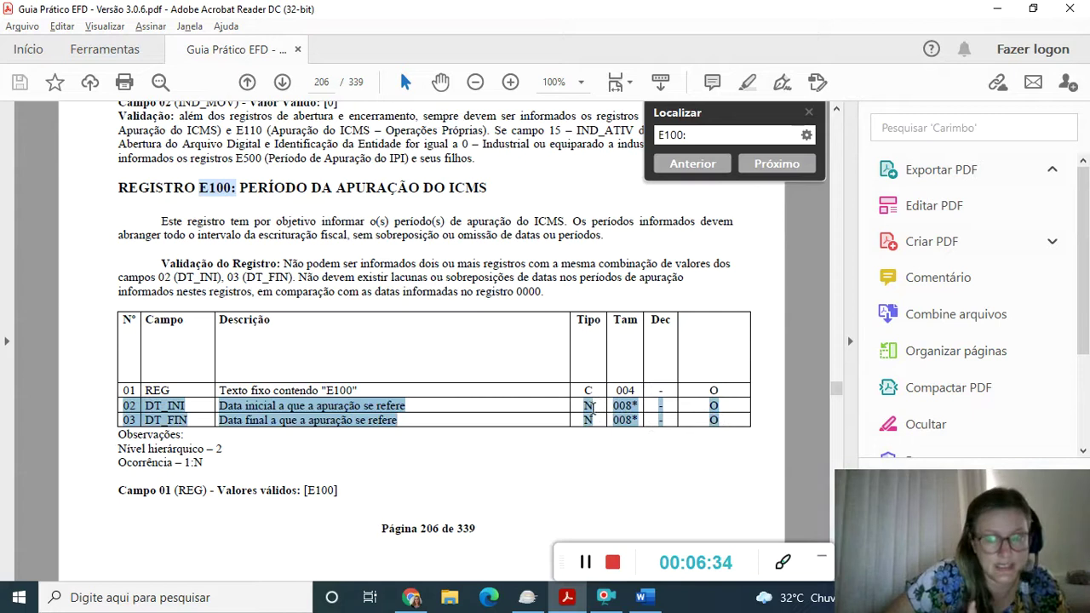
pyautogui.click(300, 407)
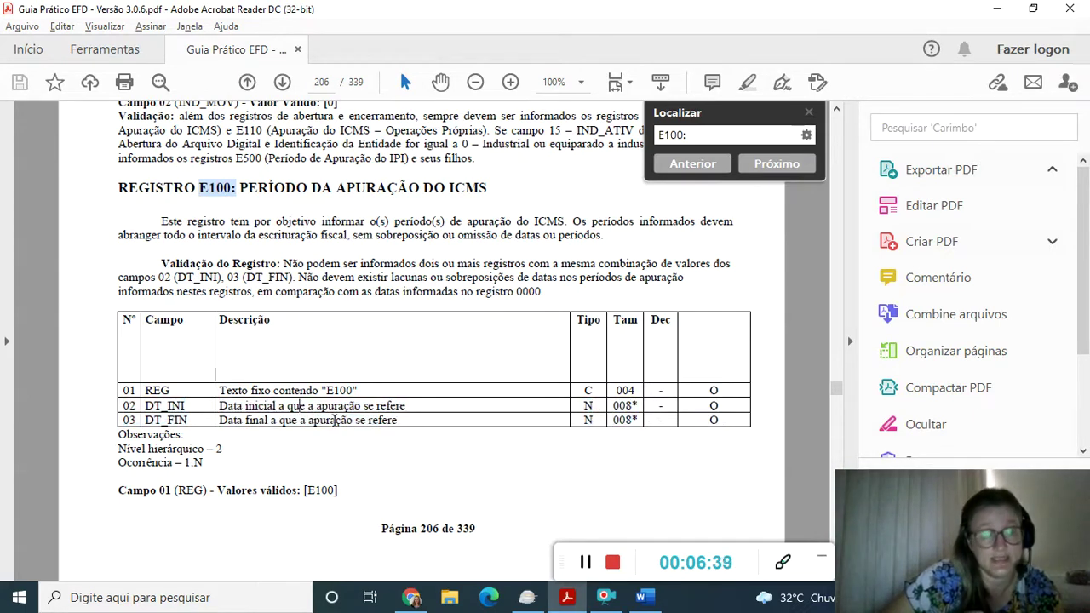
# Switch to Sped Fiscal and start a new E100 assessment period record under ICMS Próprio in Apurações (Bloco E)
pyautogui.moveTo(569, 603)
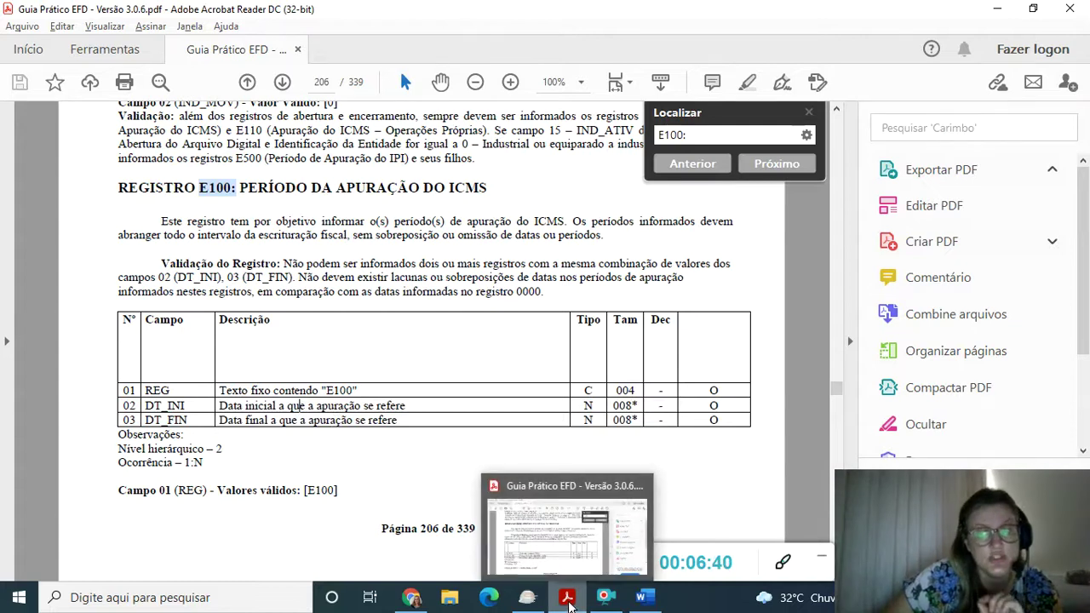
pyautogui.click(527, 598)
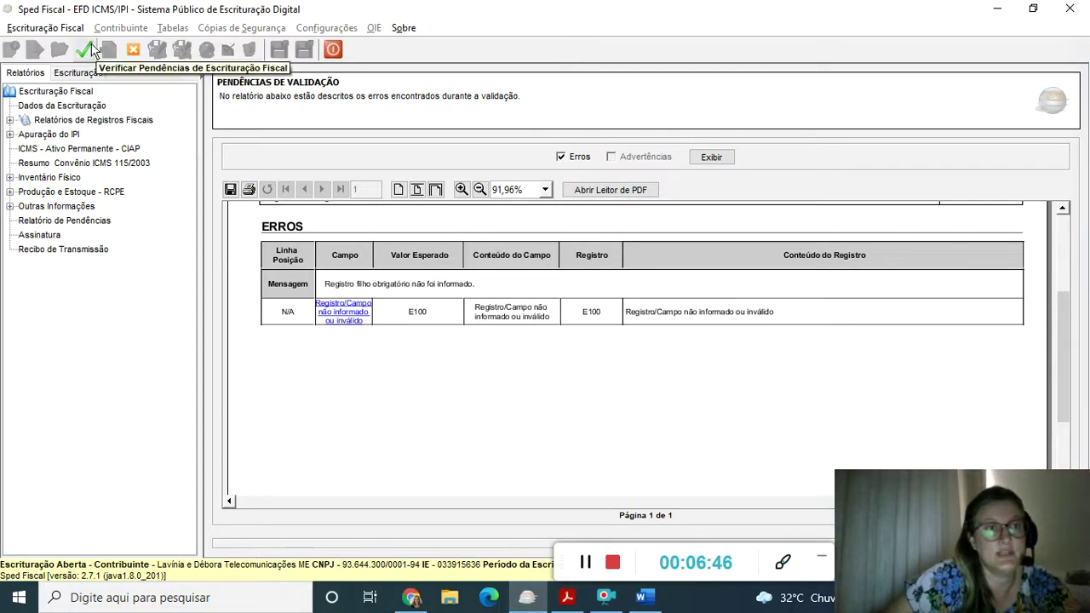
pyautogui.click(89, 74)
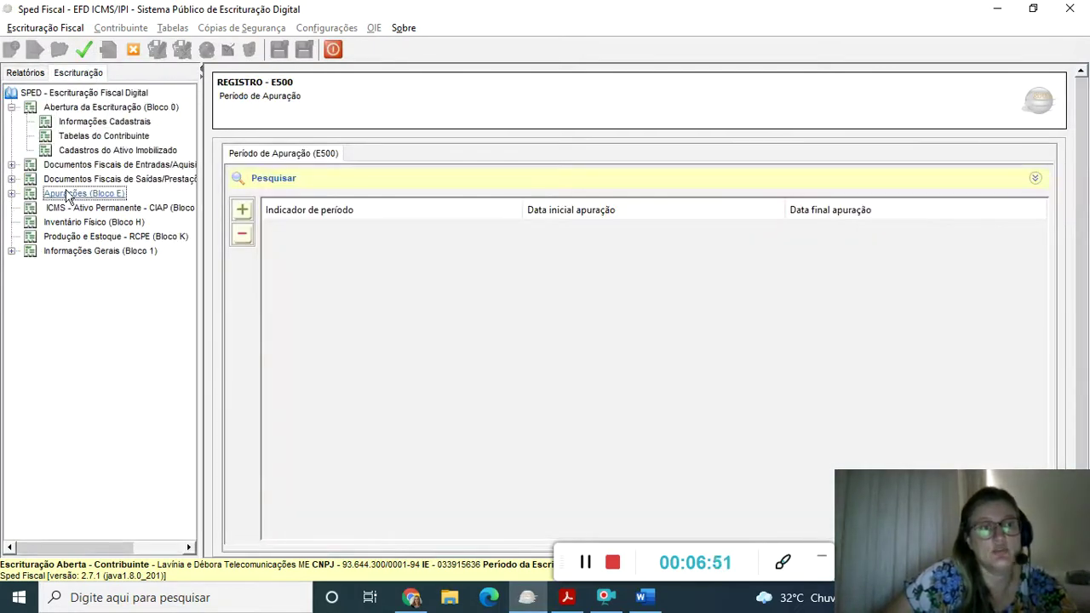
pyautogui.click(11, 194)
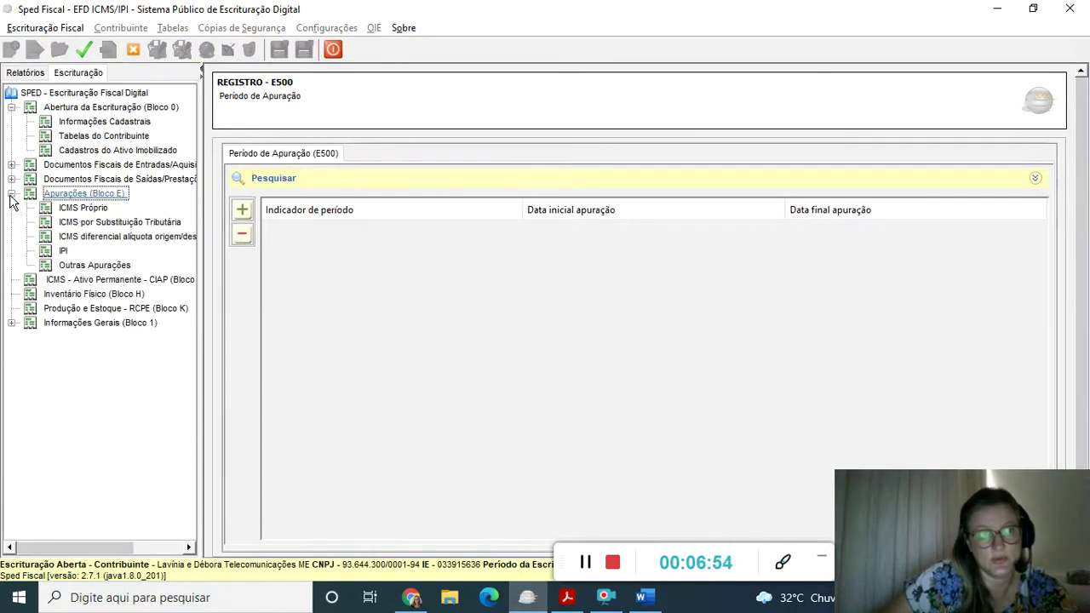
pyautogui.click(82, 210)
pyautogui.click(242, 210)
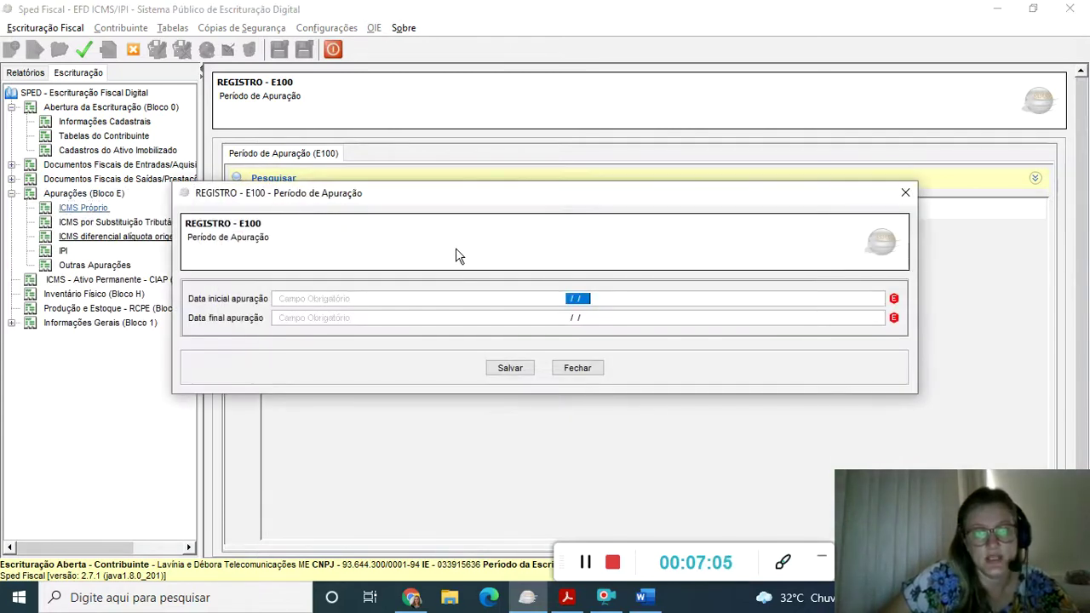
pyautogui.moveTo(753, 549); pyautogui.dragTo(668, 494)
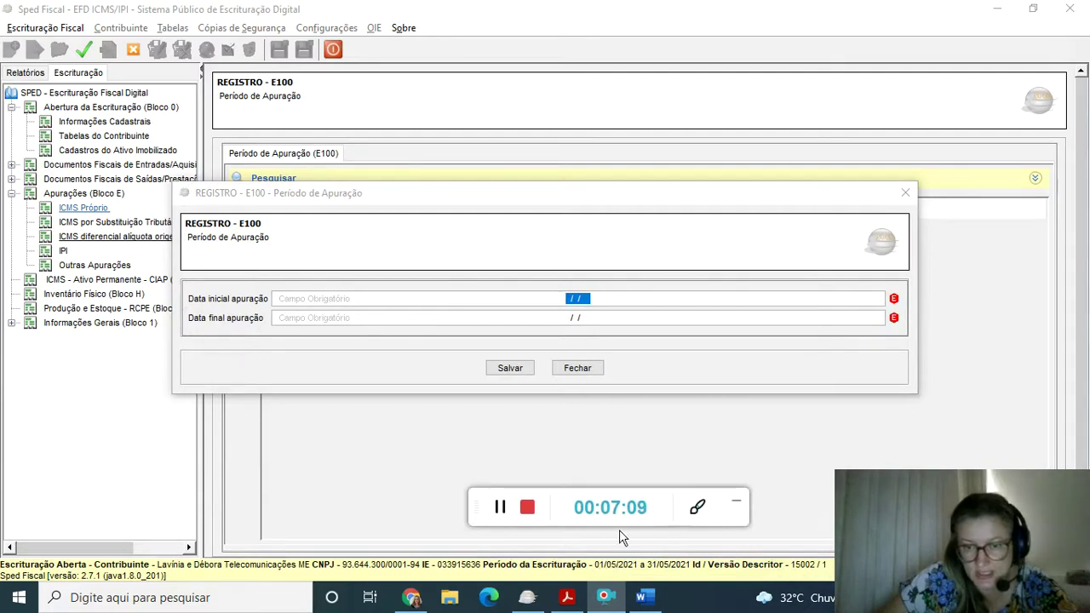
pyautogui.moveTo(620, 497); pyautogui.dragTo(702, 549)
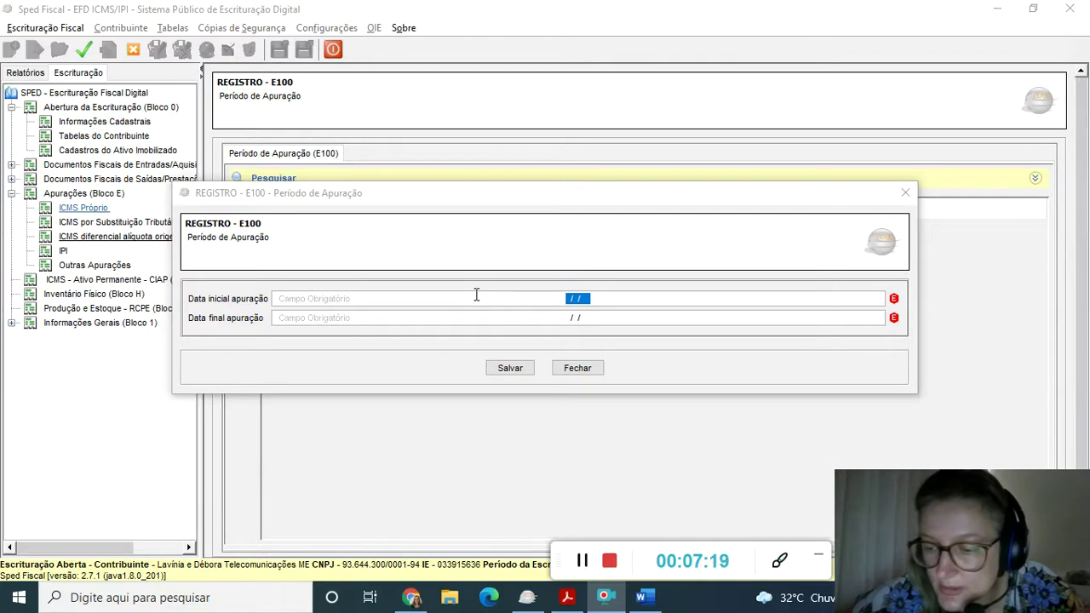
# Set the E100 record's initial assessment date to 01/05/2021 and final date to 31/05/2021, and save it
pyautogui.press('Num_Lock')
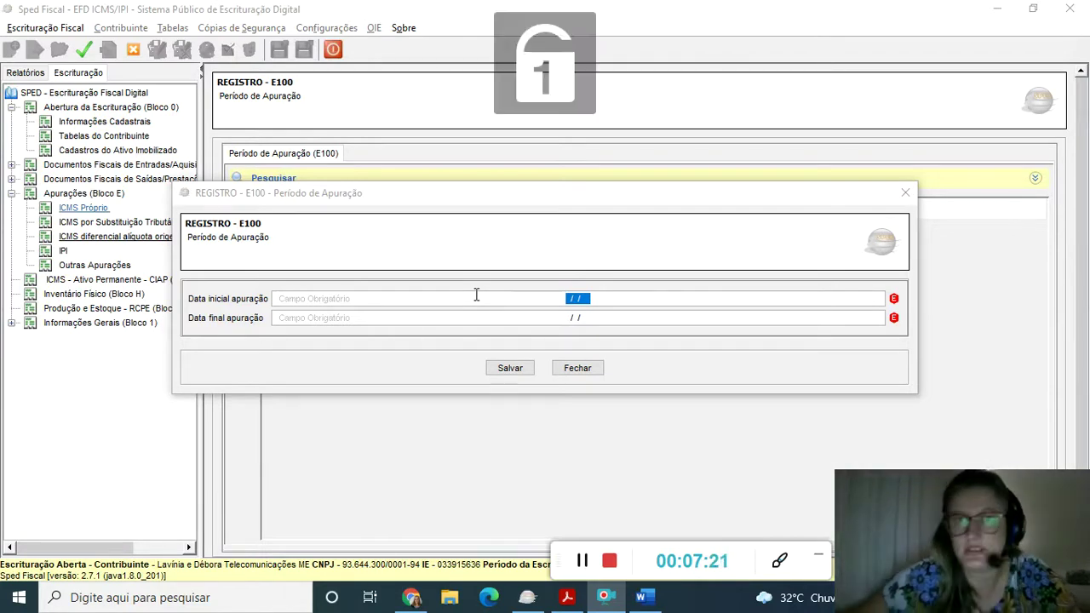
pyautogui.click(572, 300)
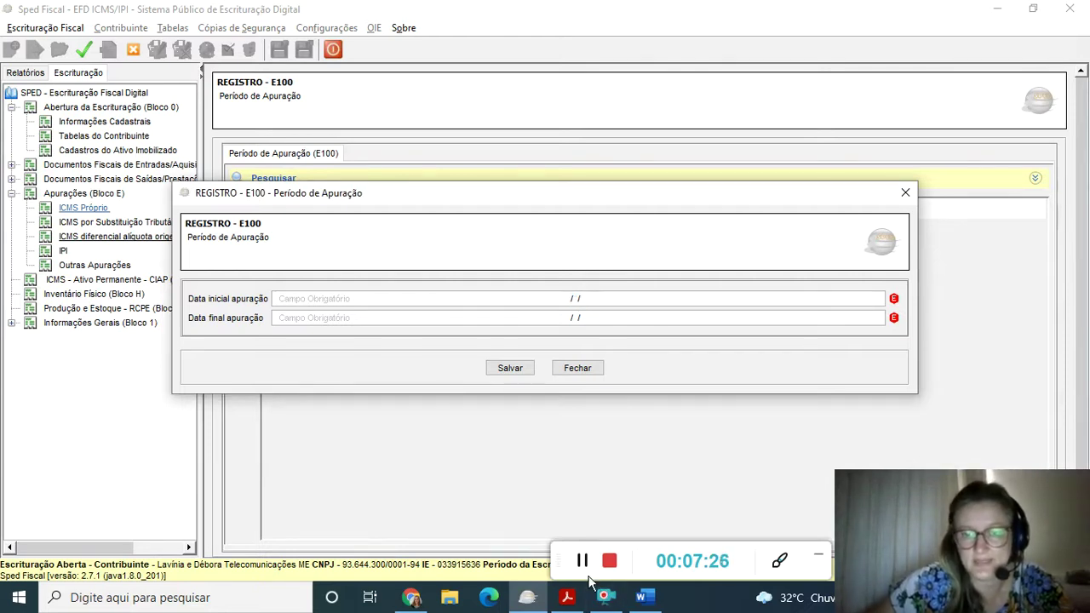
pyautogui.click(607, 597)
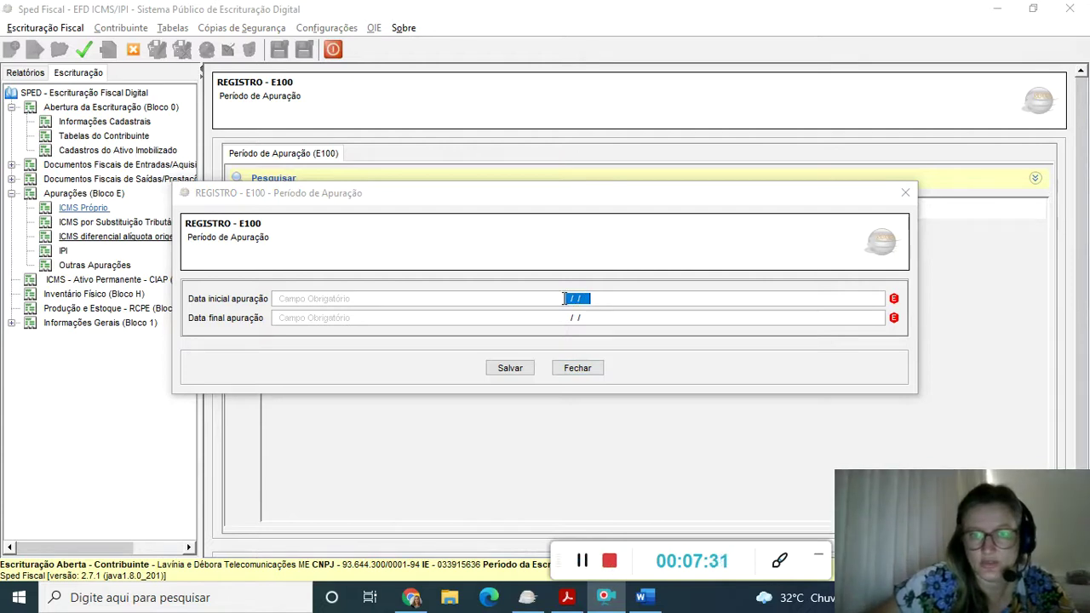
pyautogui.click(563, 299)
pyautogui.write('01/')
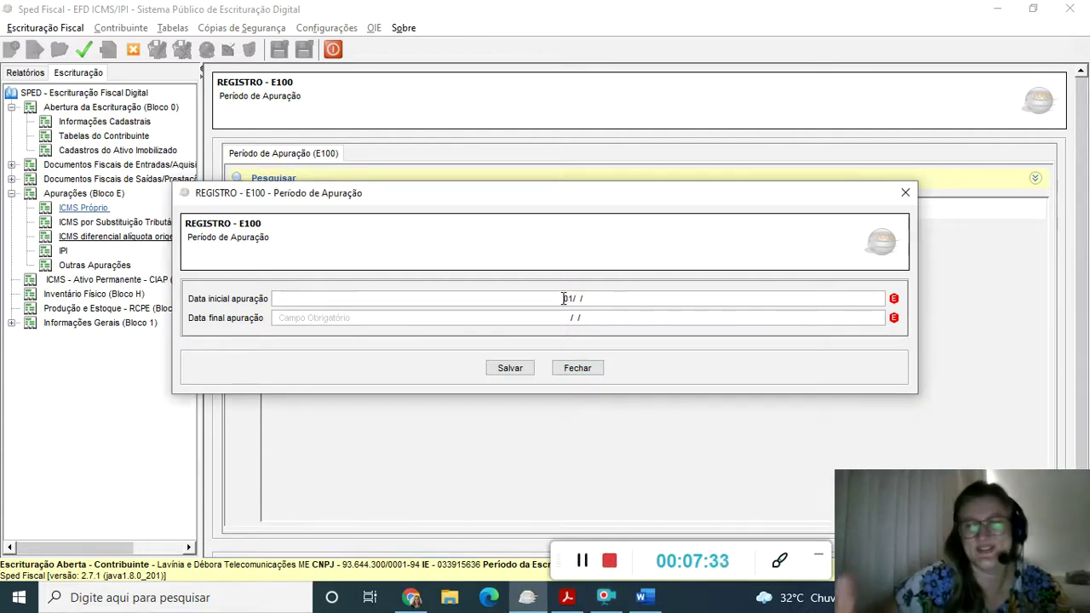
pyautogui.write('05/2021')
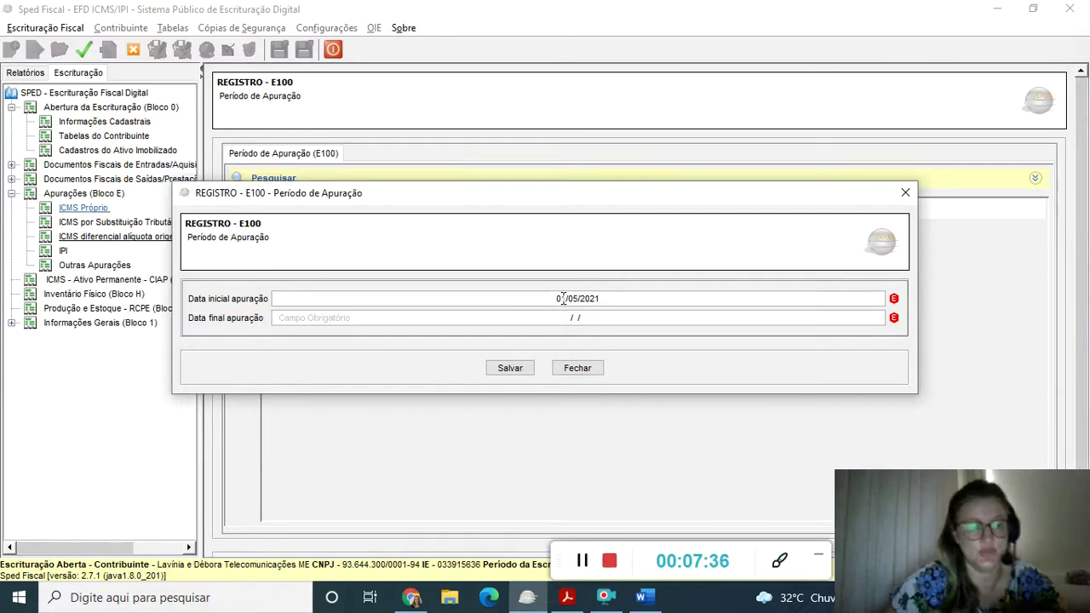
pyautogui.press('Tab')
pyautogui.write('3')
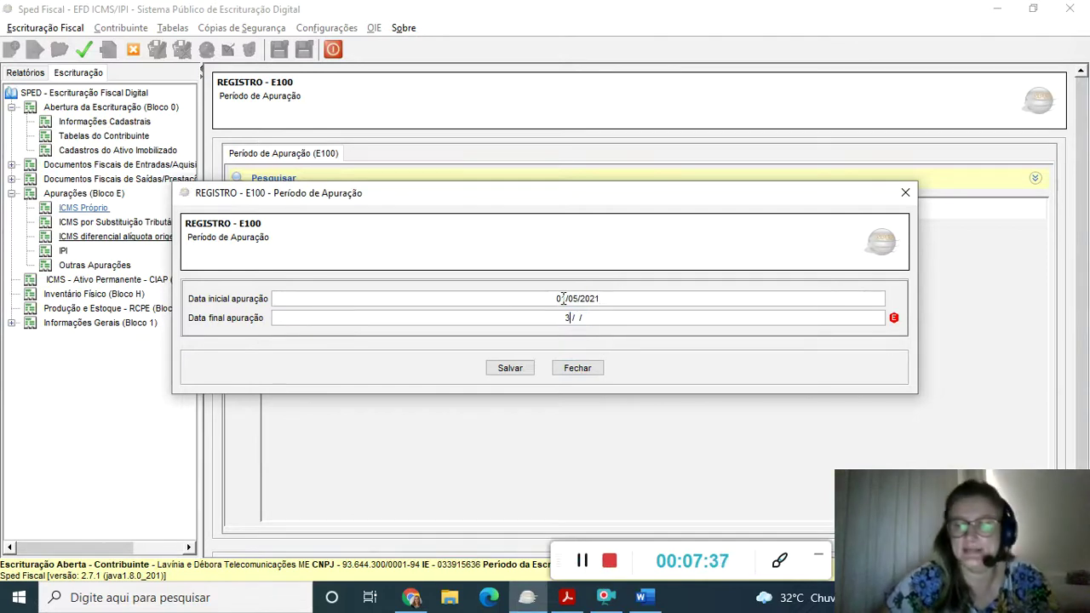
pyautogui.write('1/05/2021')
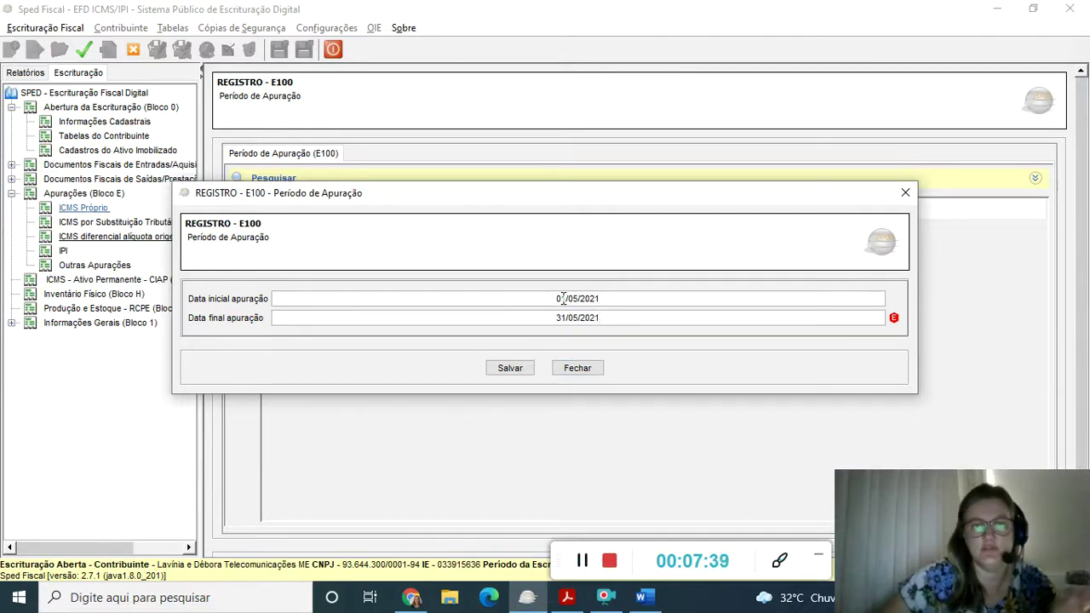
pyautogui.click(526, 375)
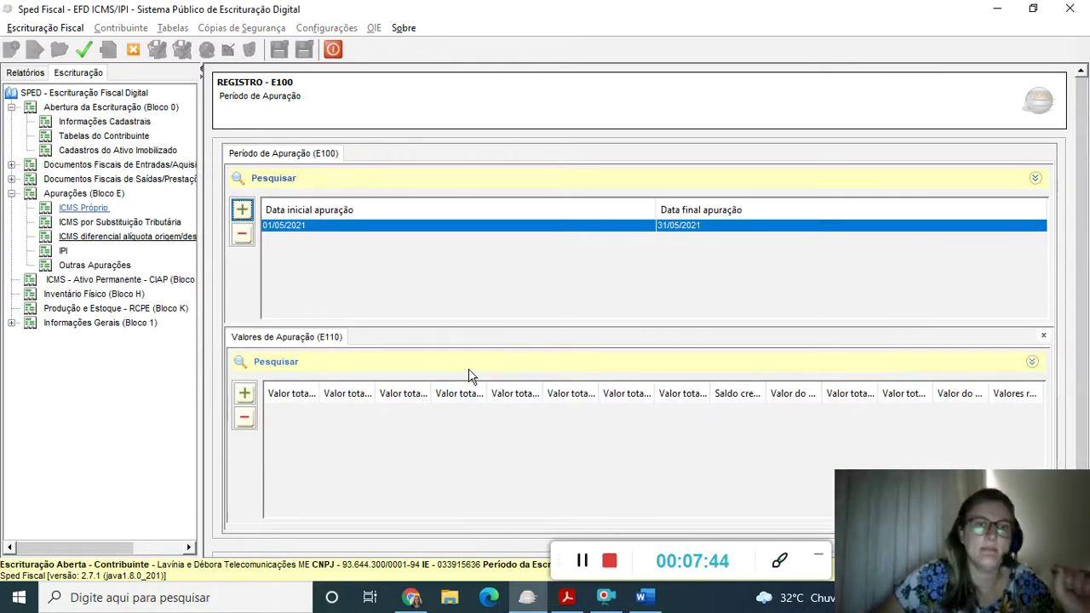
# Validate the bookkeeping again and display the detailed errors in the Pendências de Validação report
pyautogui.click(86, 46)
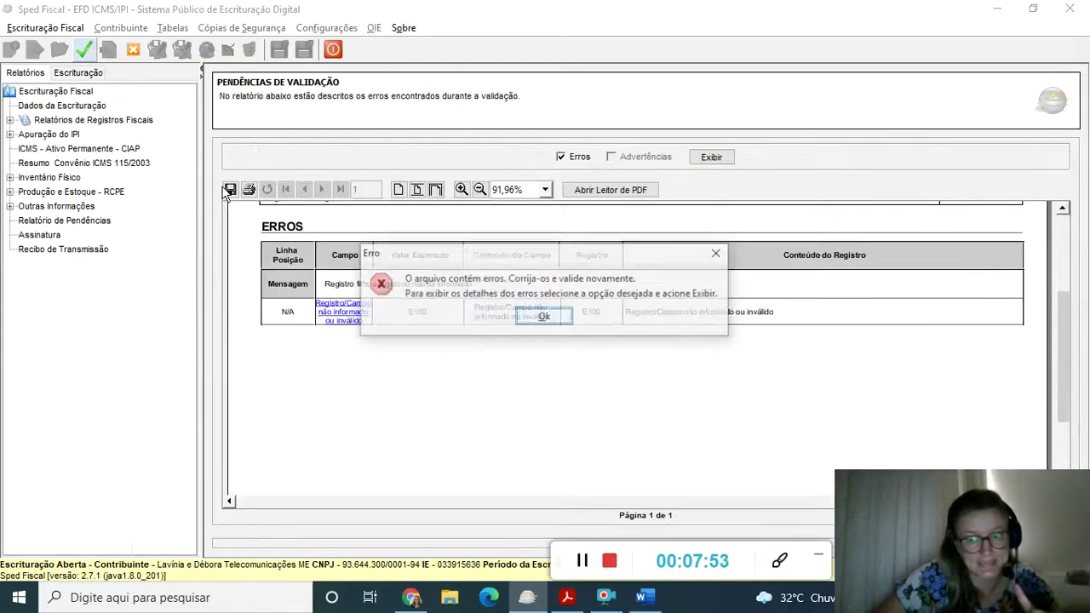
pyautogui.click(566, 321)
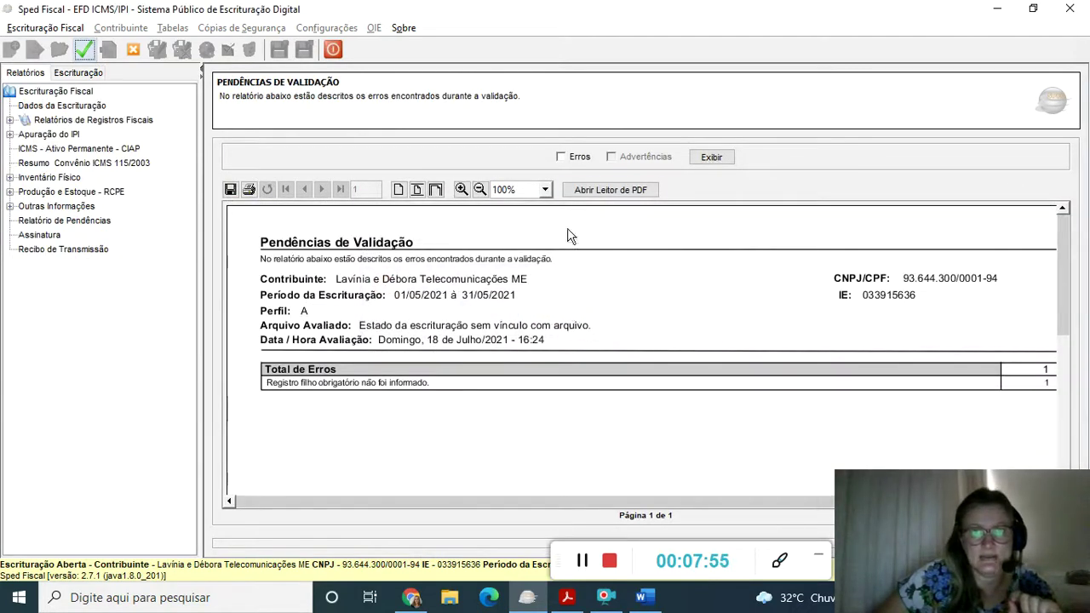
pyautogui.click(562, 157)
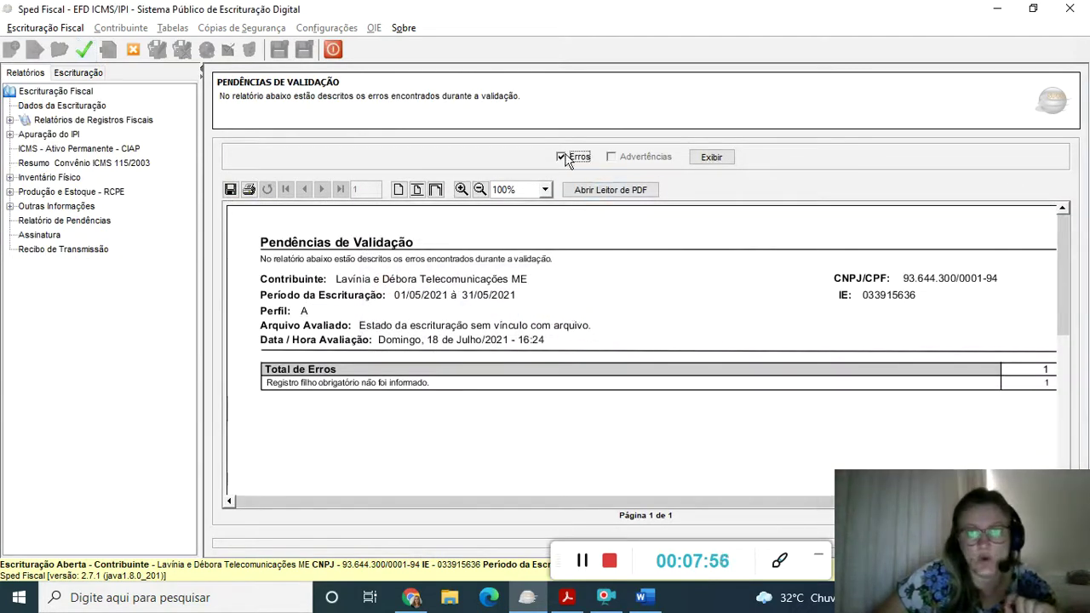
pyautogui.click(709, 158)
pyautogui.scroll(-2, 708, 289)
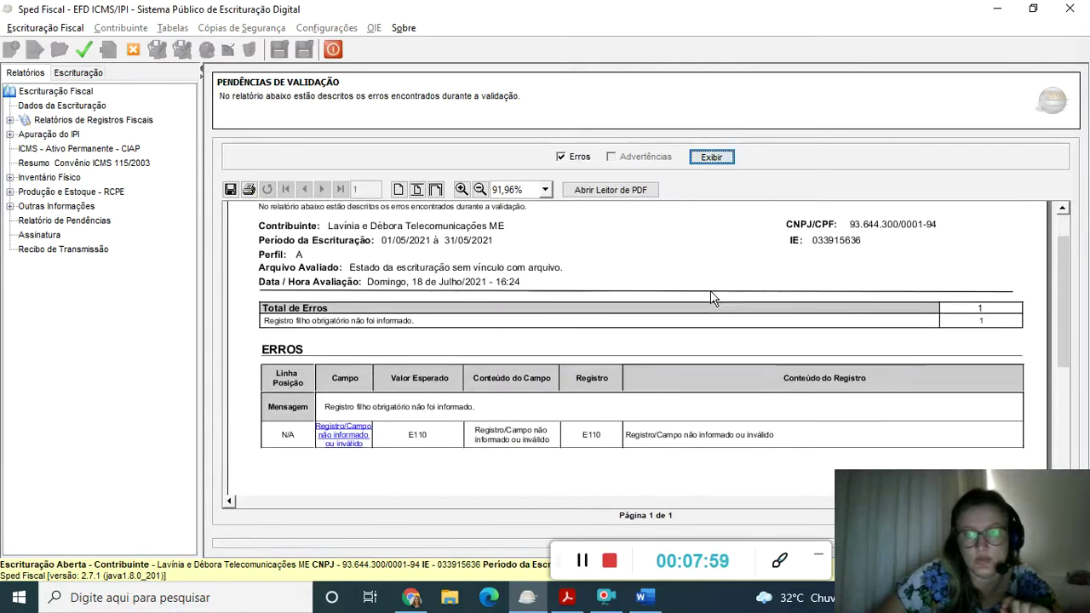
pyautogui.scroll(-3, 714, 296)
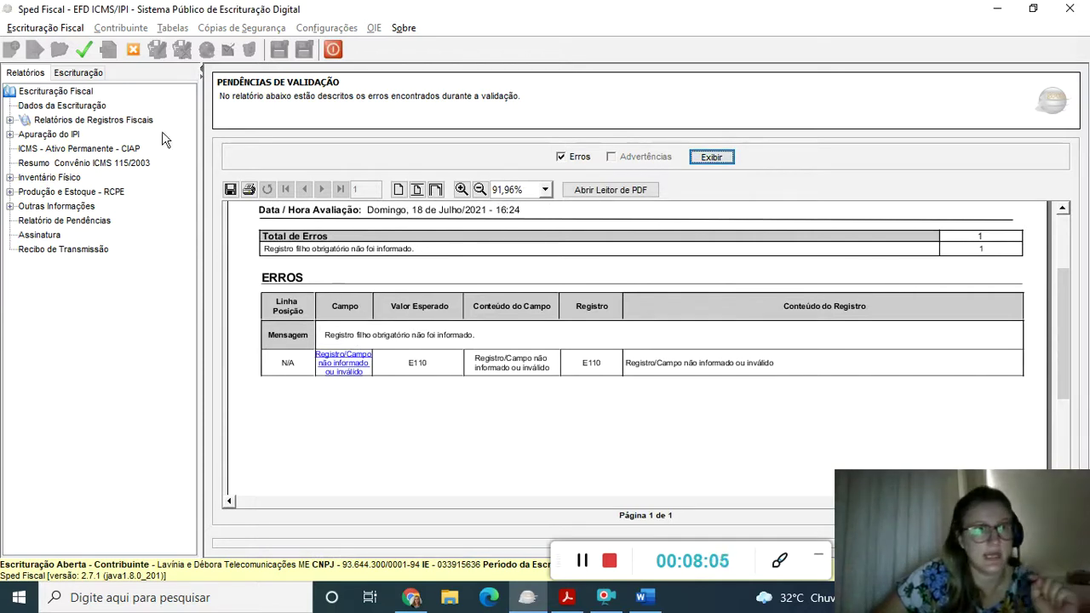
# Return to the E100 record under ICMS Próprio, set its final assessment date to 15/05/2021, and save it
pyautogui.click(99, 75)
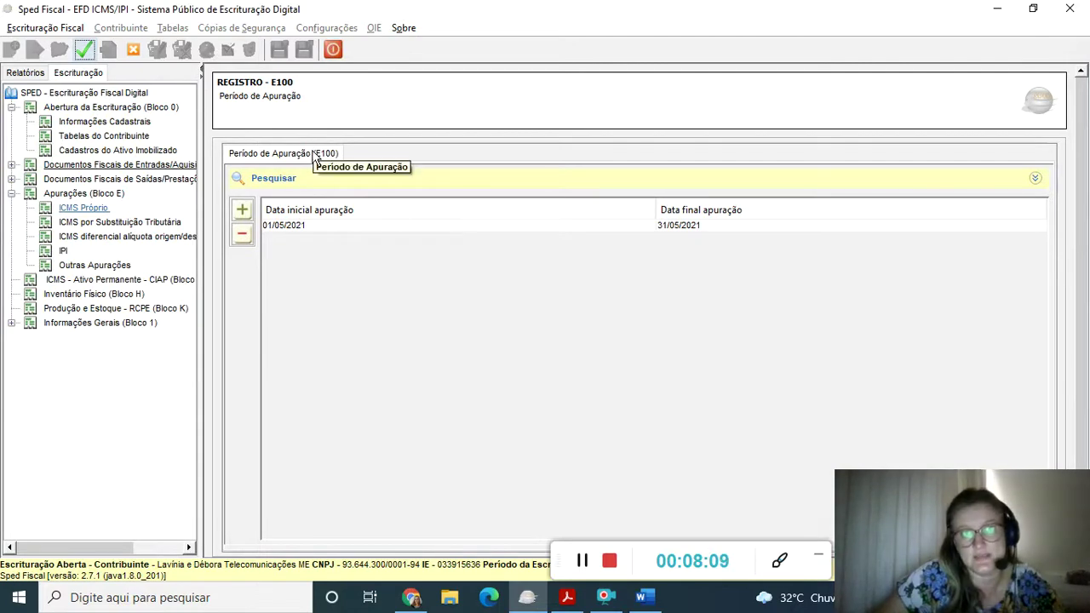
pyautogui.click(324, 228)
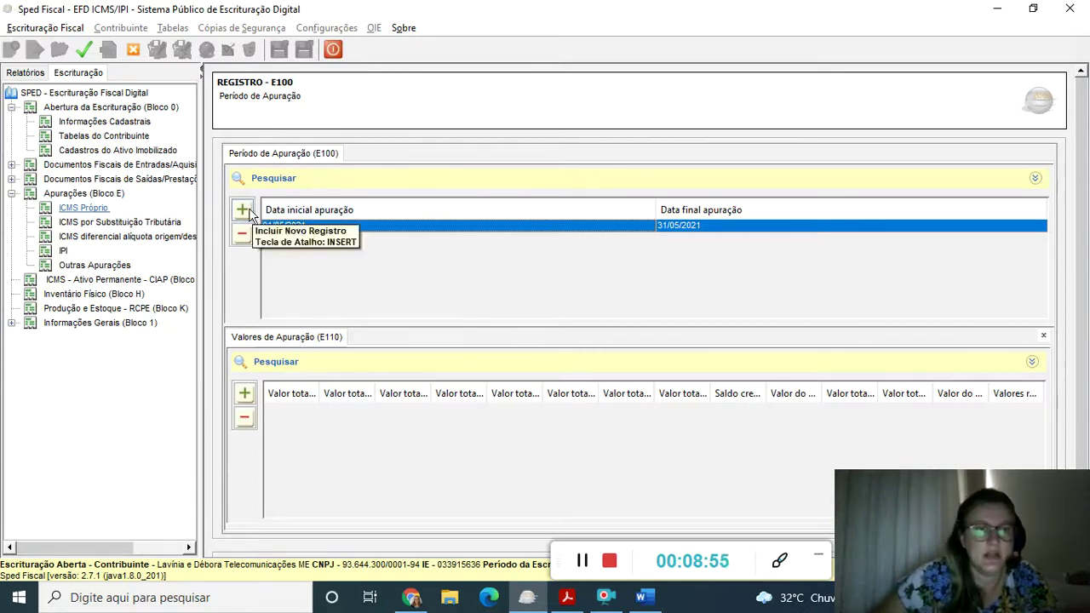
pyautogui.doubleClick(300, 231)
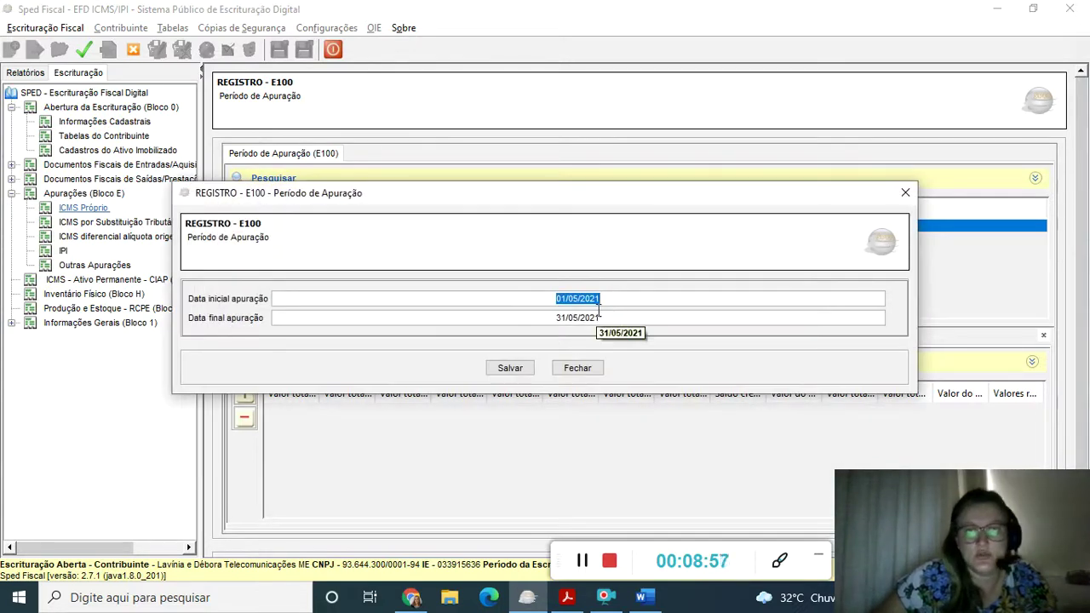
pyautogui.press('Tab')
pyautogui.press('BackSpace')
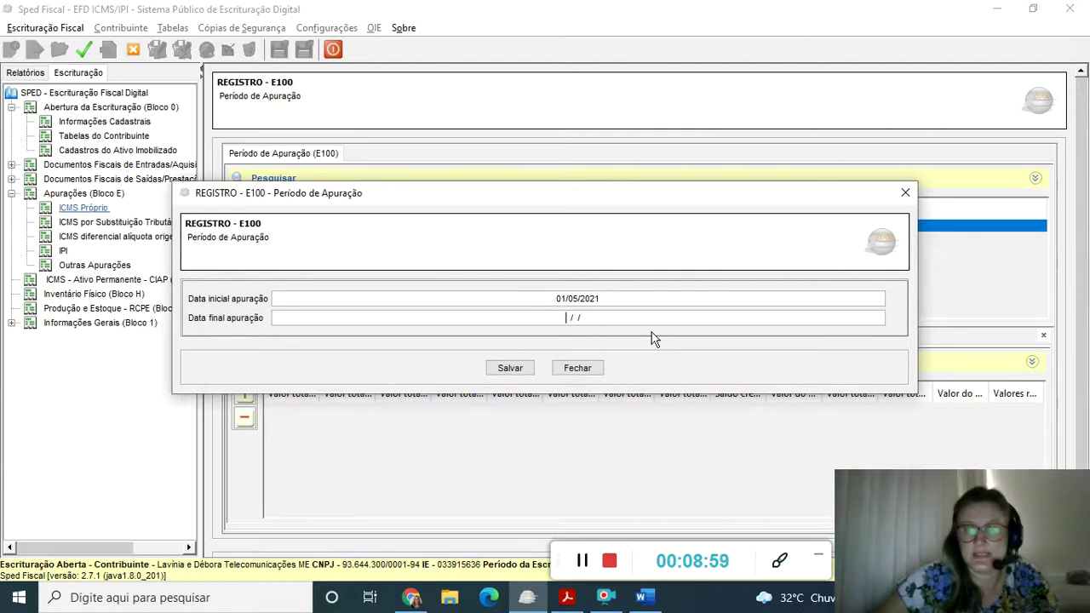
pyautogui.write('15/05/2021')
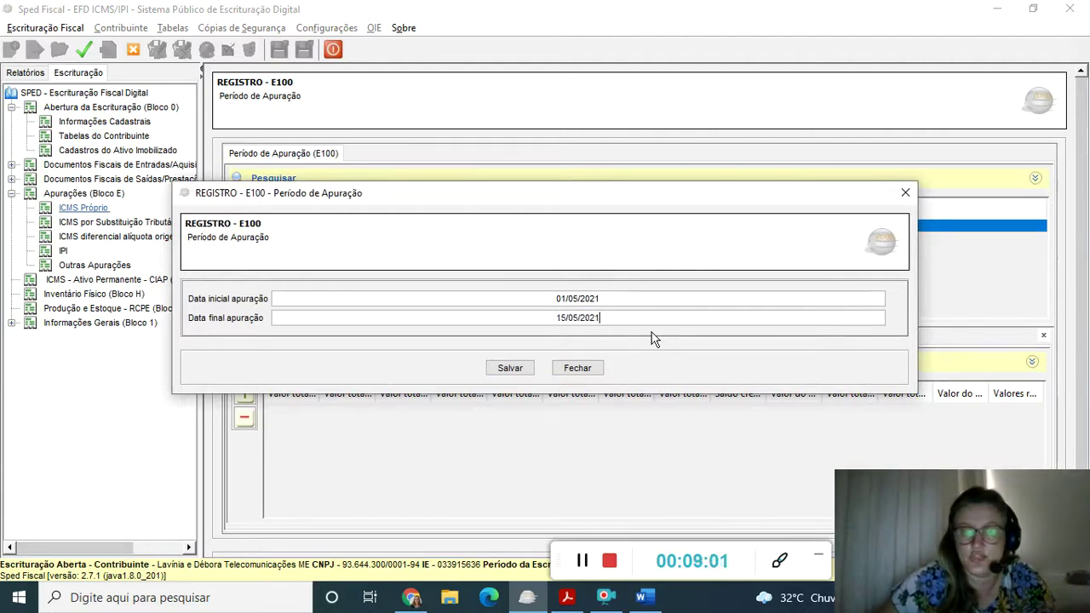
pyautogui.click(525, 372)
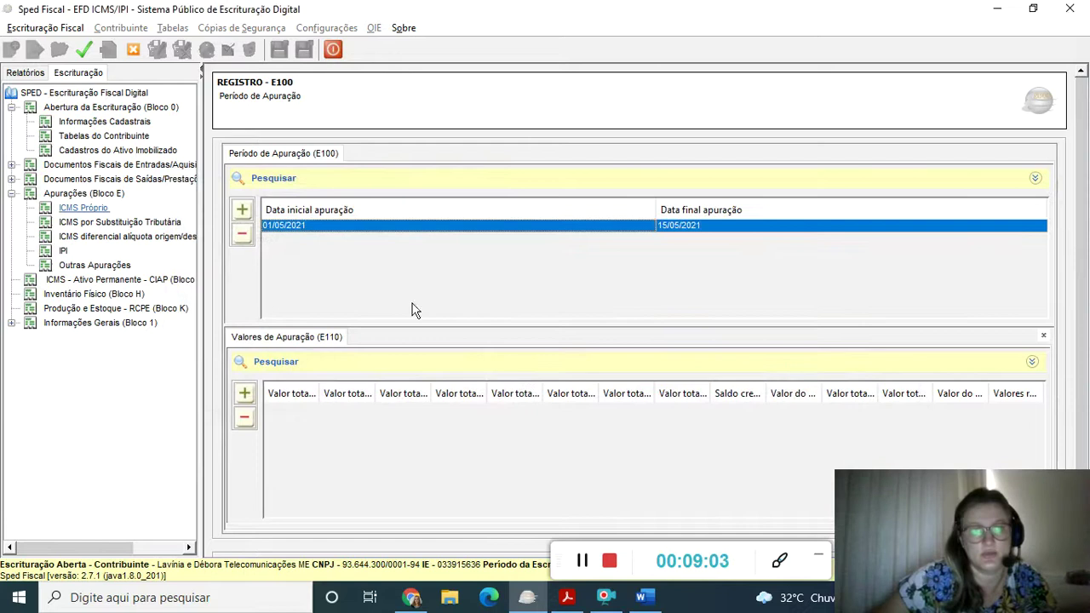
# Add and save a second E100 period from 16/05/2021 to 31/05/2021, and check the E110 area for both periods
pyautogui.click(243, 210)
pyautogui.write('16/05/20')
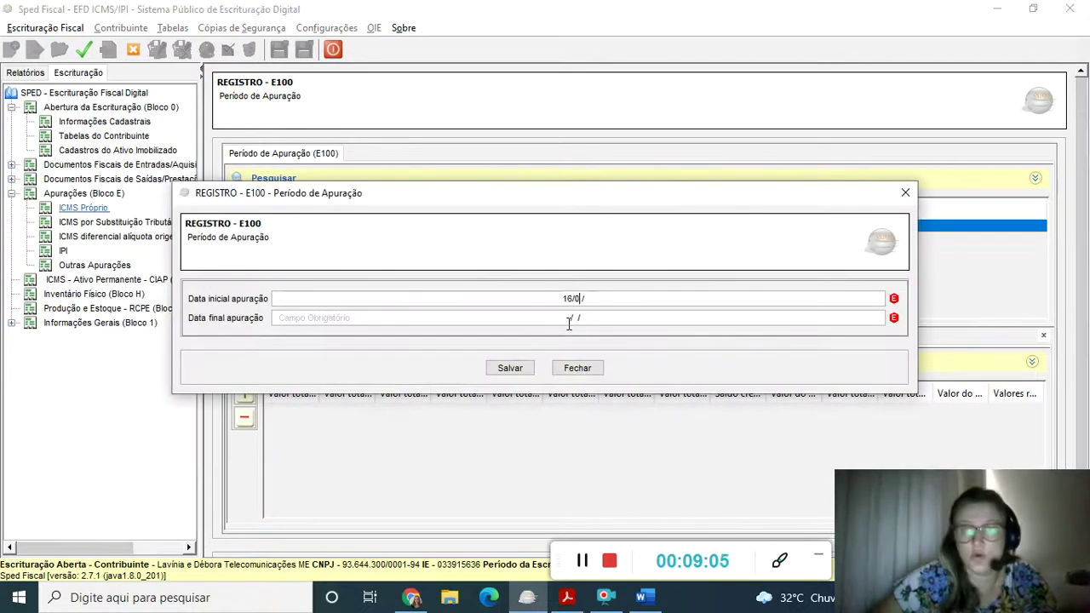
pyautogui.write('21 ')
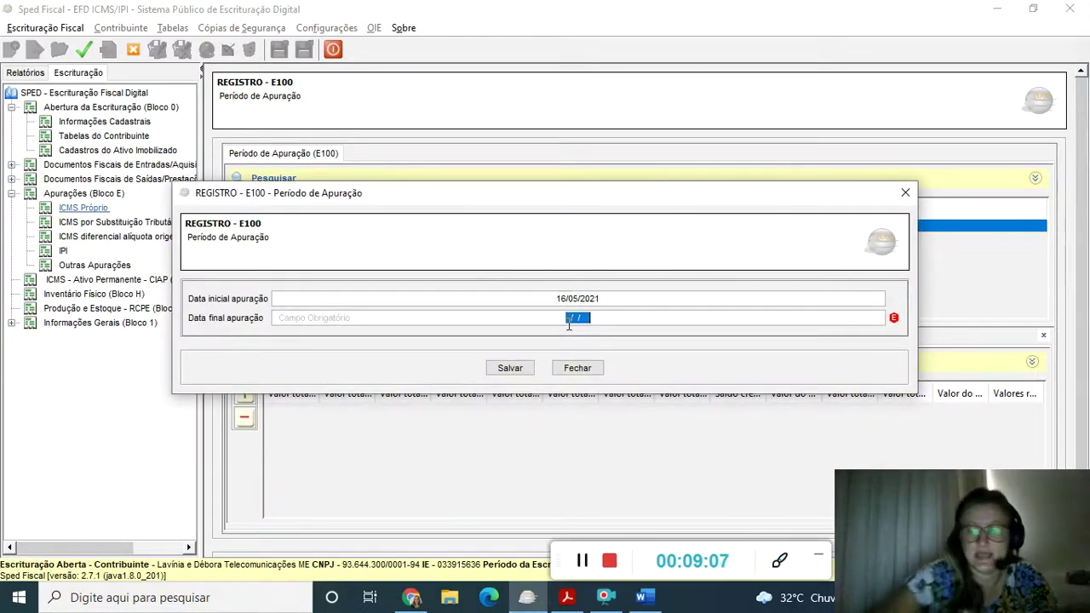
pyautogui.write('31/05/2021')
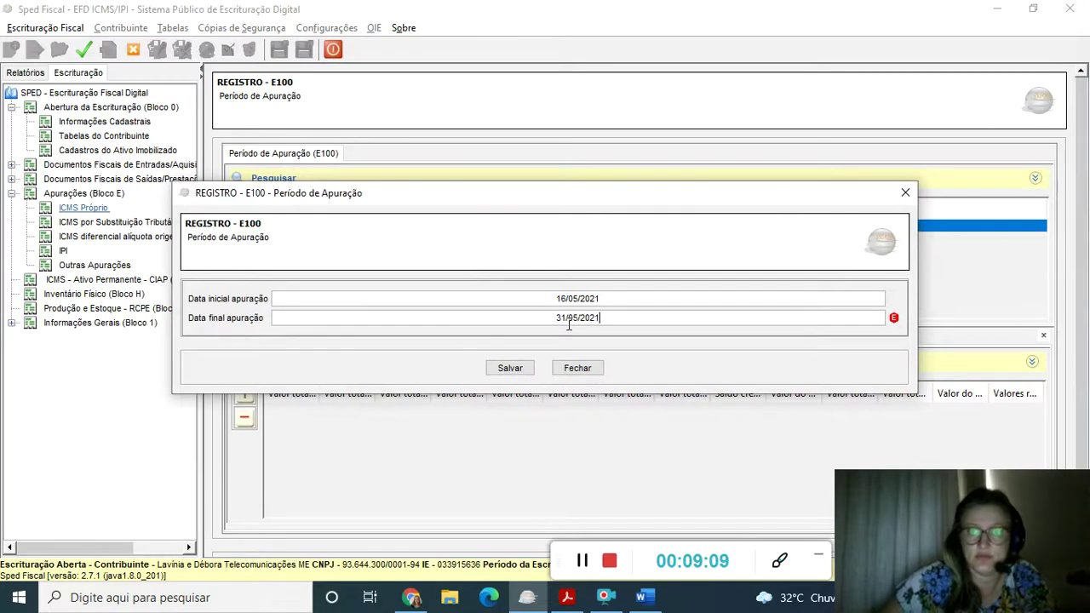
pyautogui.click(516, 369)
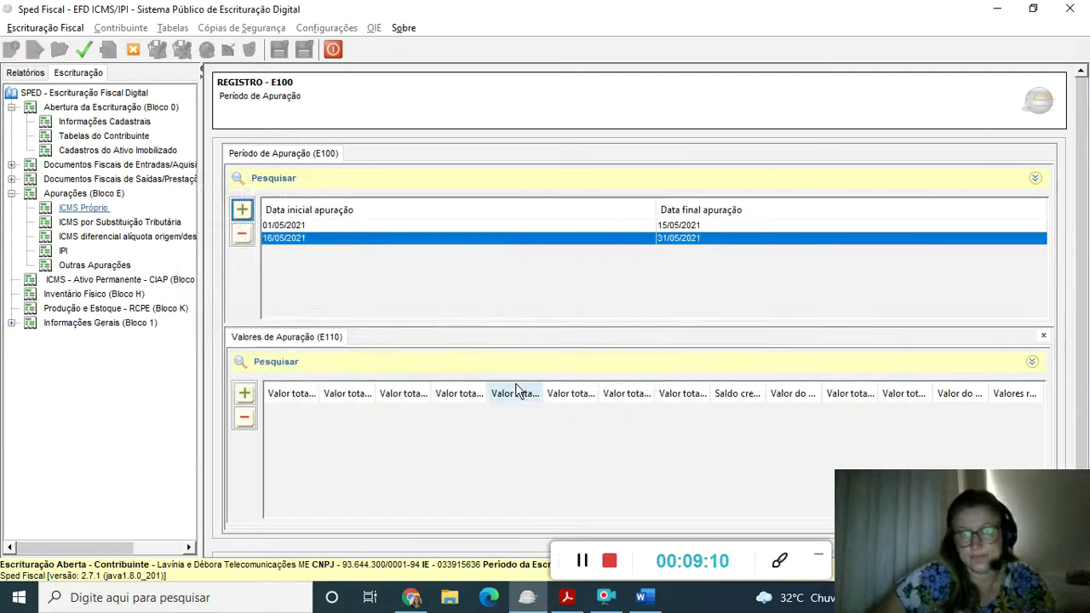
pyautogui.click(311, 227)
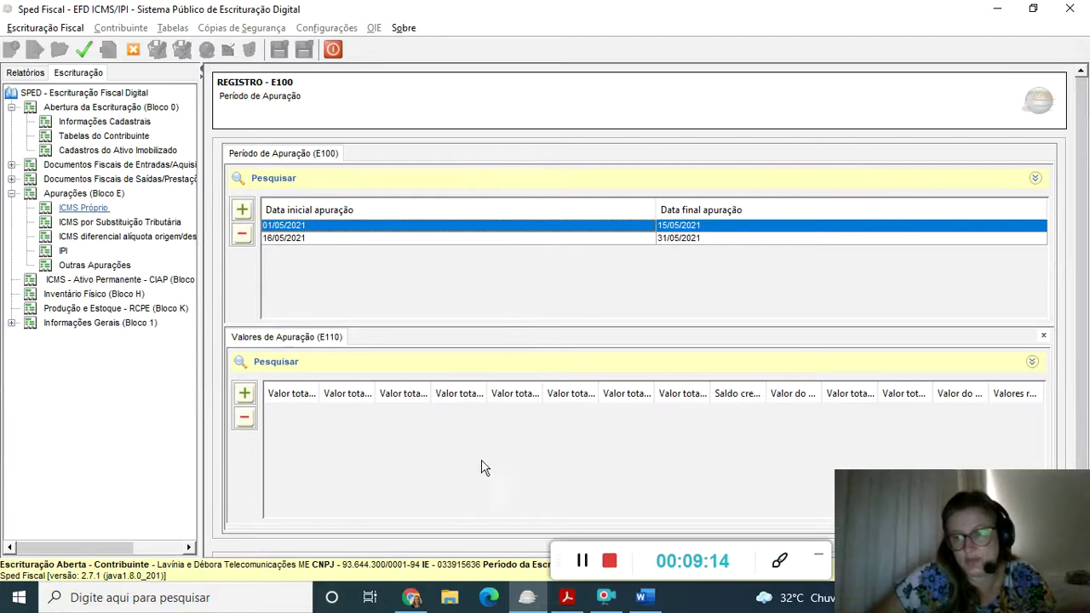
pyautogui.click(320, 241)
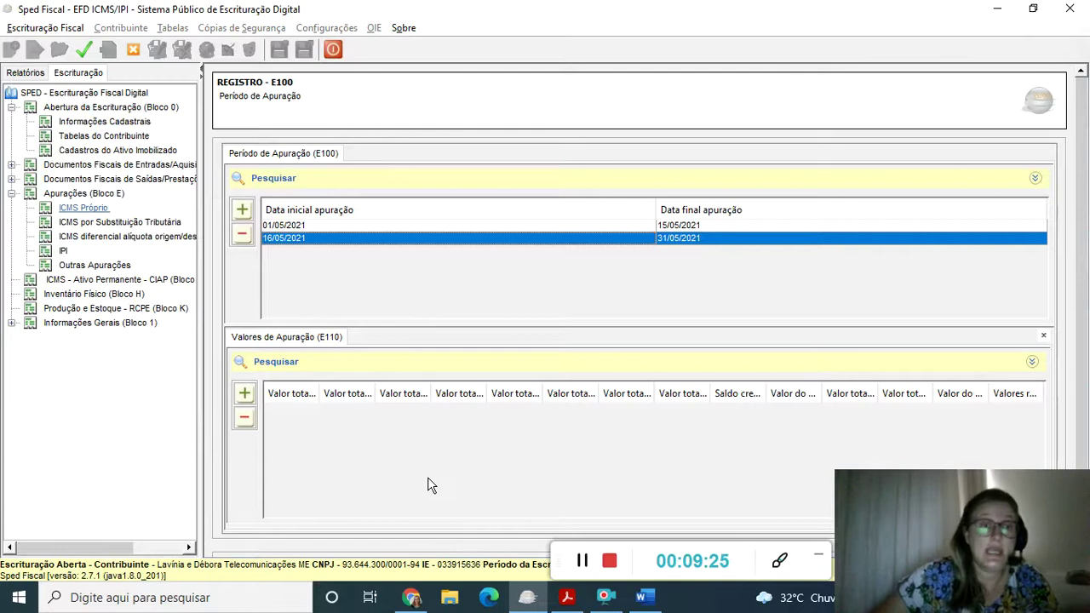
# Start exporting the open bookkeeping to a text file
pyautogui.click(137, 93)
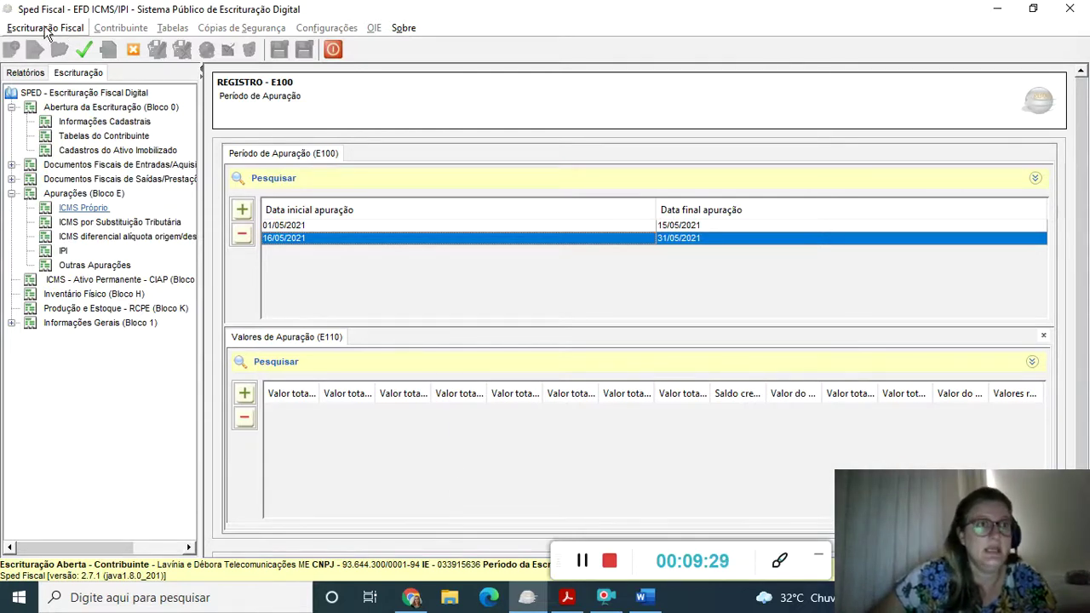
pyautogui.click(47, 31)
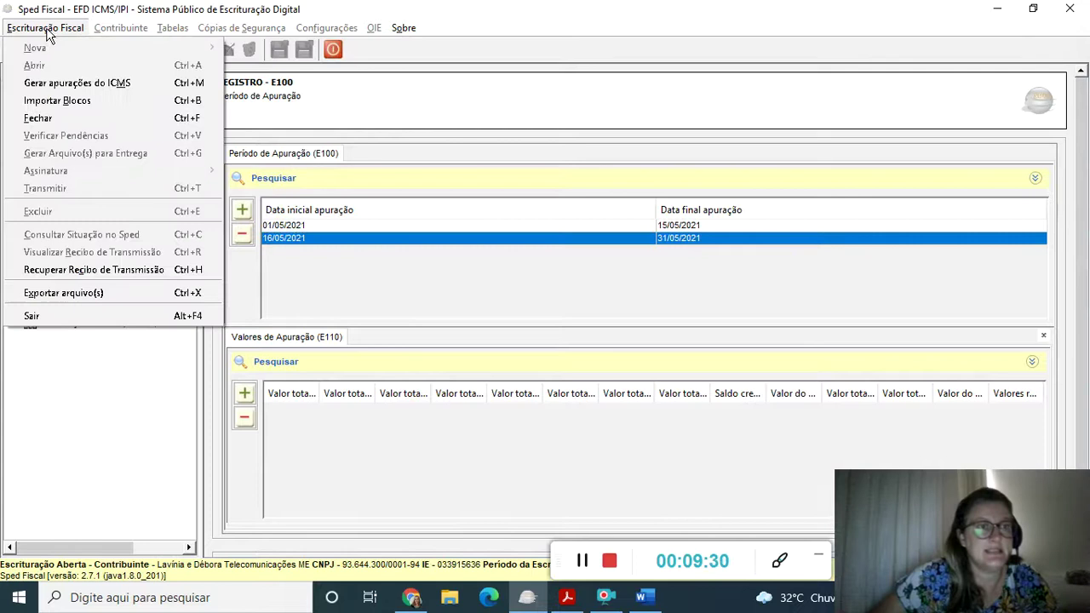
pyautogui.click(63, 292)
pyautogui.click(513, 314)
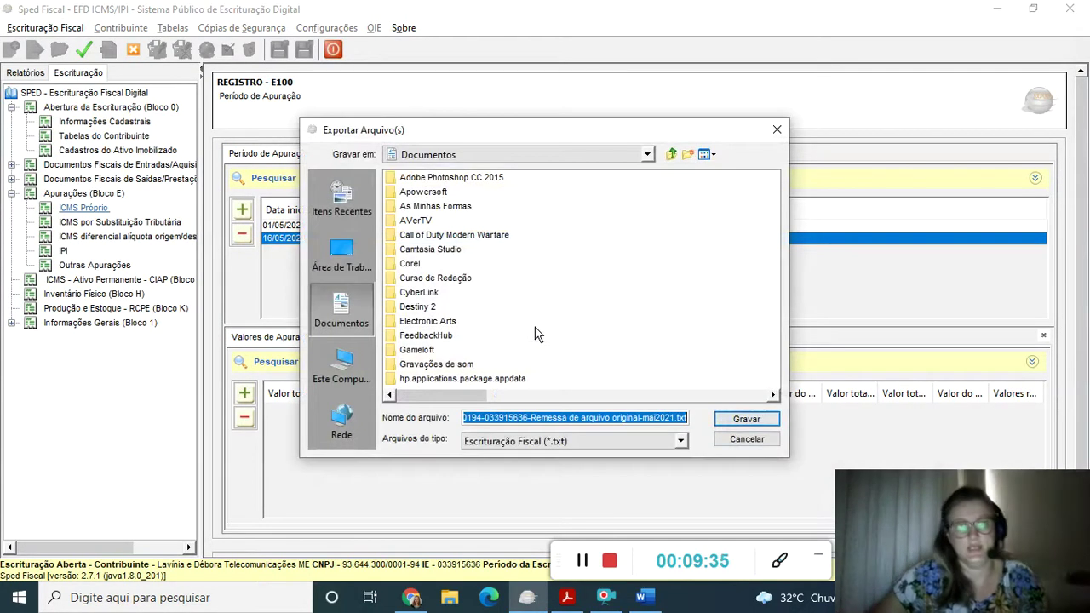
pyautogui.press('capslock')
pyautogui.write('r')
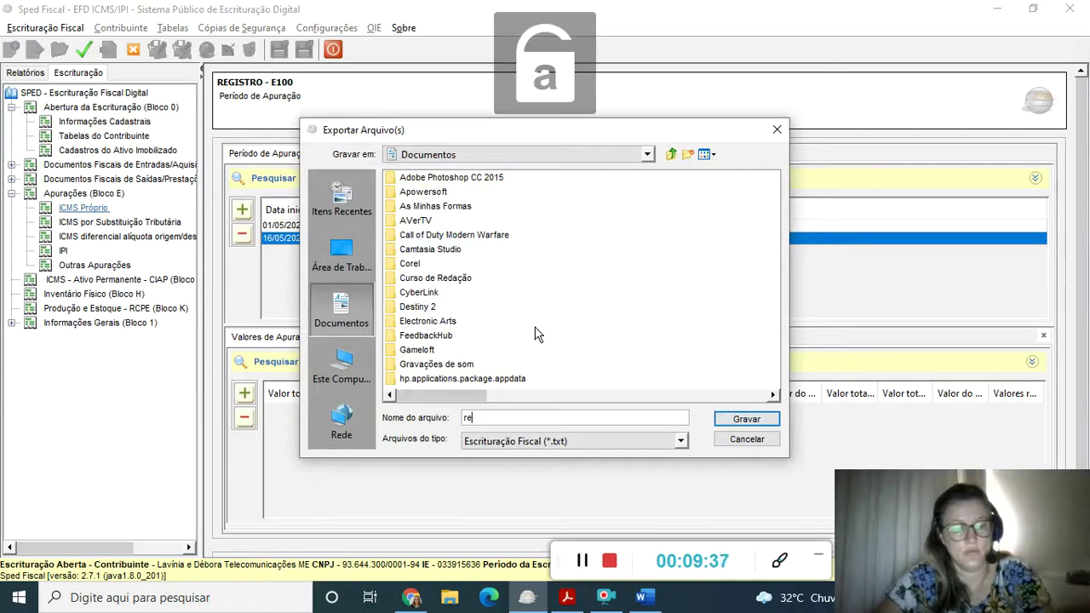
pyautogui.press('capslock')
pyautogui.press('BackSpace')
pyautogui.write('REMESSA')
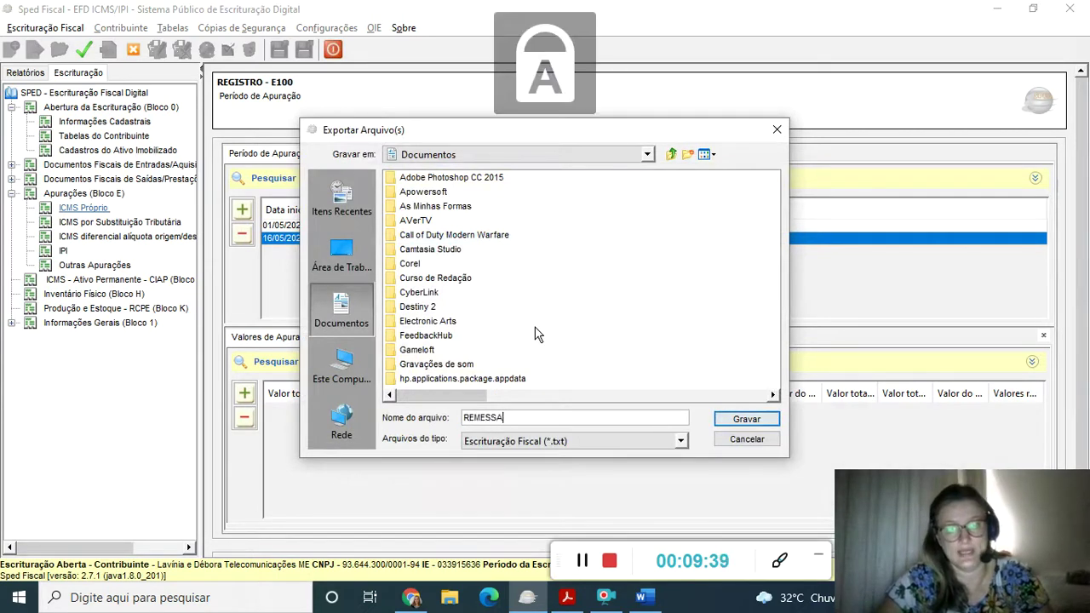
pyautogui.press('BackSpace')
pyautogui.press('BackSpace')
pyautogui.press('BackSpace')
pyautogui.press('BackSpace')
pyautogui.press('BackSpace')
pyautogui.press('BackSpace')
pyautogui.press('BackSpace')
# Name the exported file ARQUIVO DE XEMPLO, save it to the desktop, and dismiss the export message
pyautogui.write('ARQUIVO DE XEMPLO')
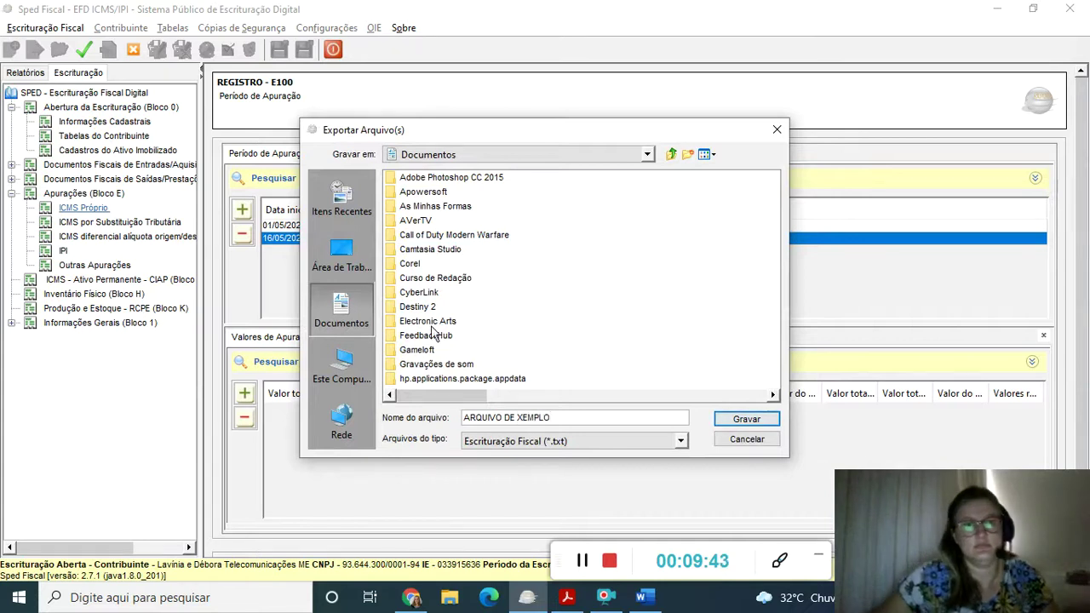
pyautogui.click(341, 254)
pyautogui.click(758, 421)
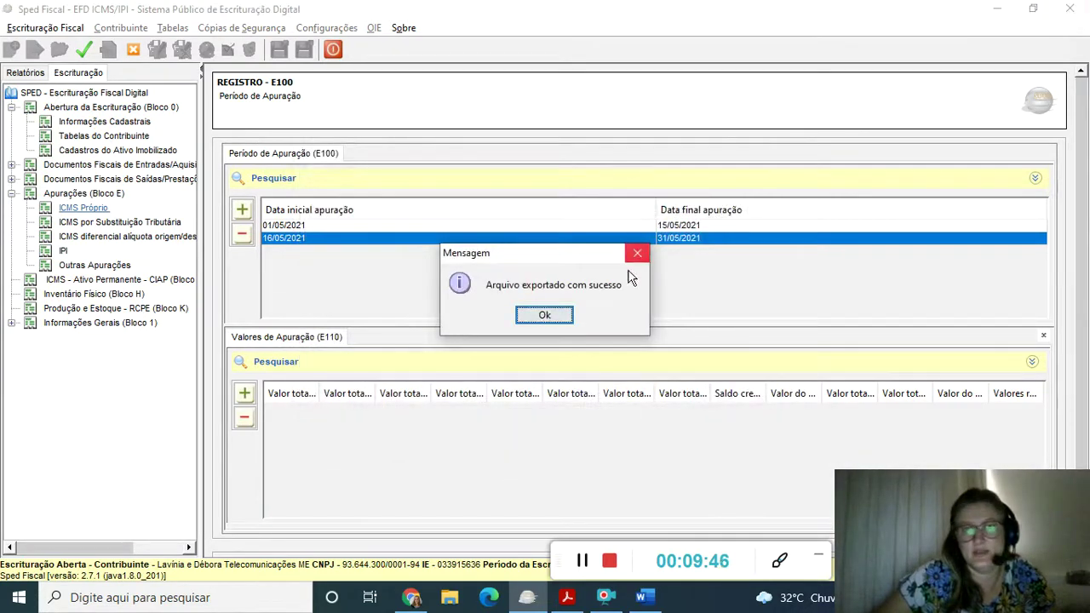
pyautogui.click(544, 315)
# Minimize all open windows to get to the Windows desktop
pyautogui.click(997, 9)
pyautogui.click(1002, 9)
pyautogui.click(1002, 12)
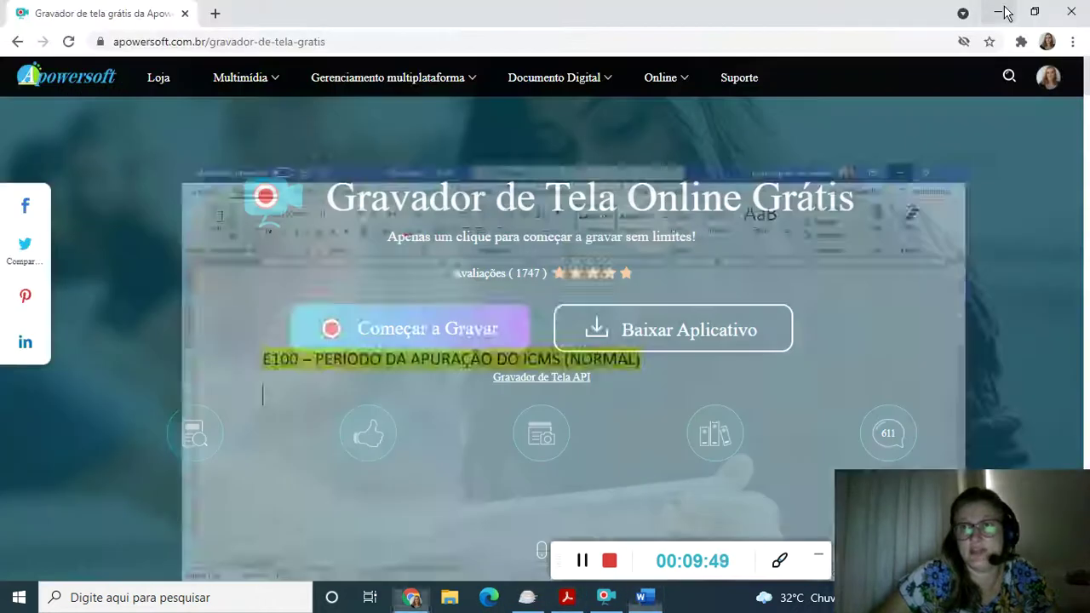
pyautogui.click(999, 10)
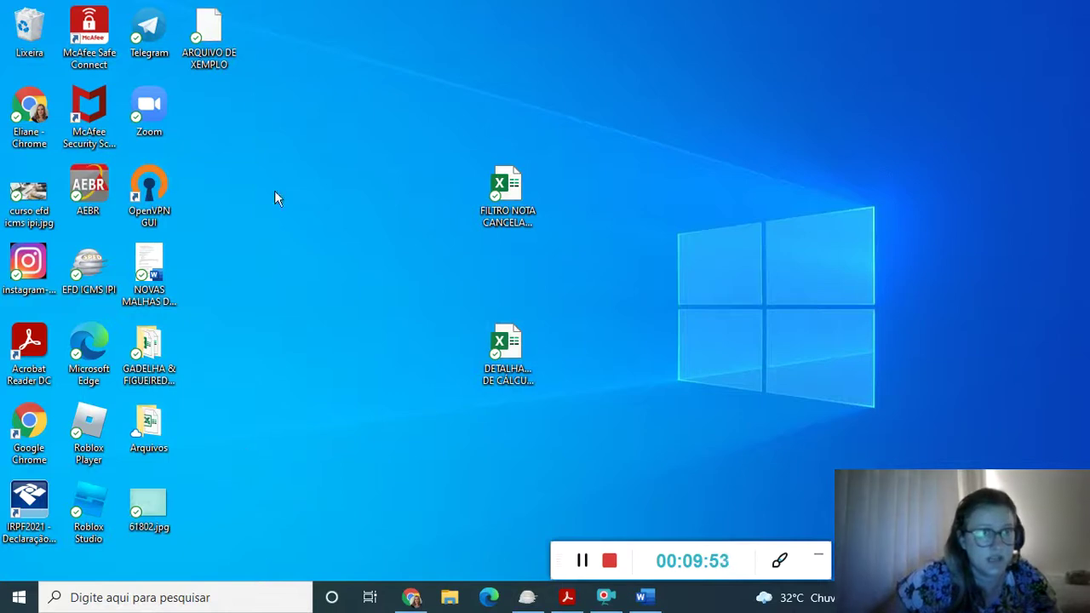
# Open the ARQUIVO DE XEMPLO file from the desktop in Bloco de Notas and maximize its window
pyautogui.rightClick(215, 15)
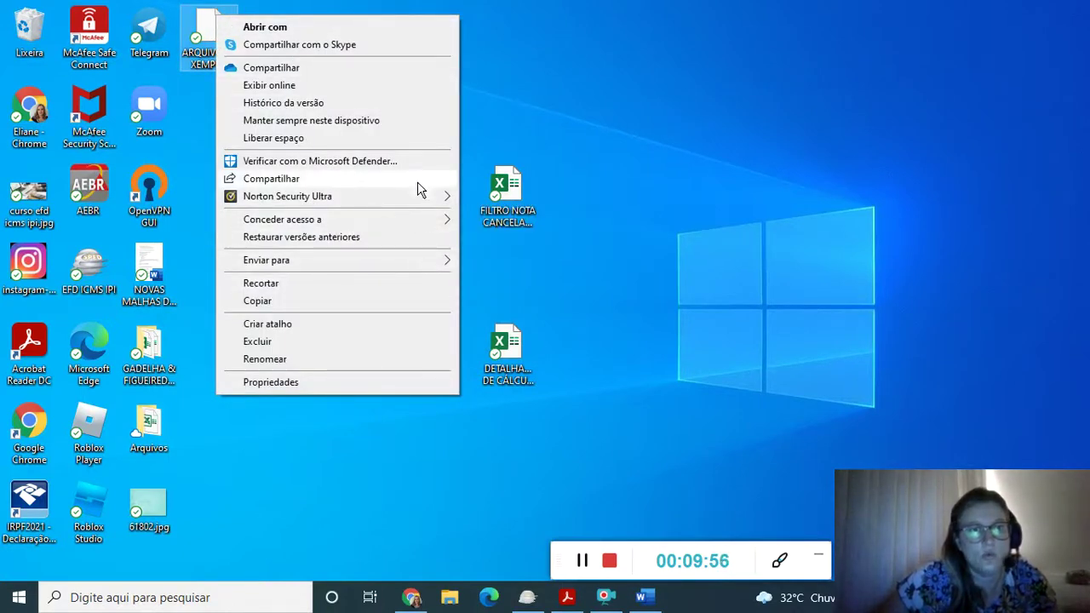
pyautogui.click(421, 27)
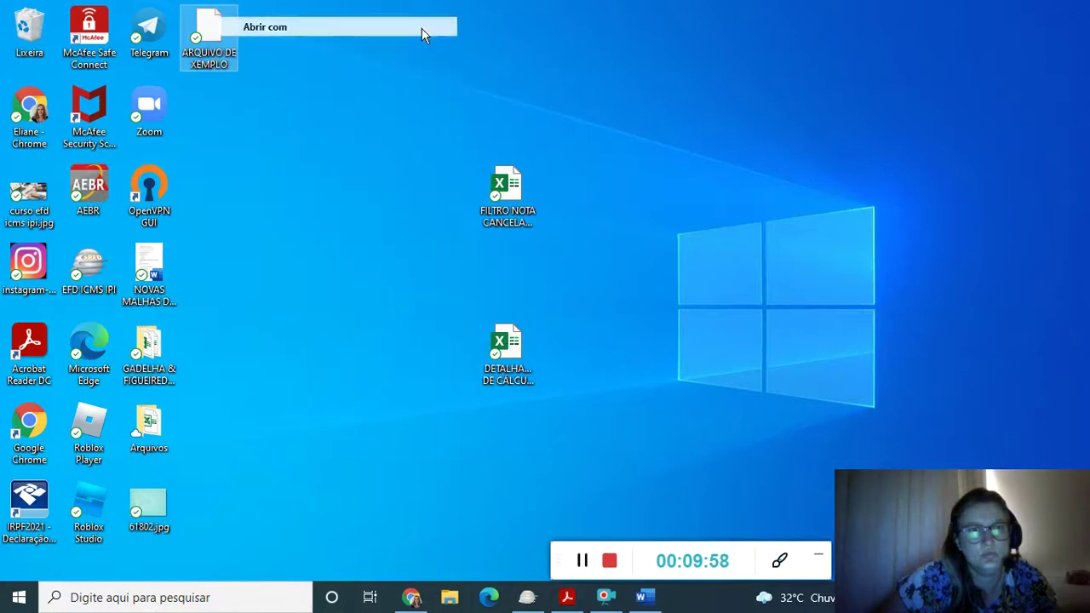
pyautogui.click(518, 252)
pyautogui.click(598, 538)
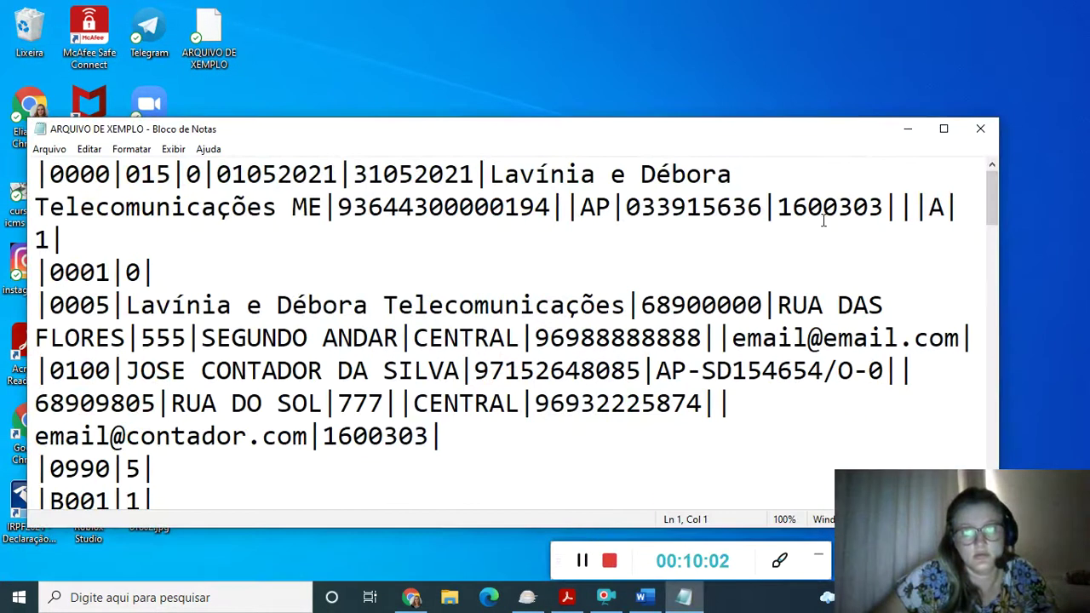
pyautogui.click(942, 120)
# Examine the two E100 period lines in Bloco E of the text file, highlighting them together and individually
pyautogui.scroll(-2, 427, 270)
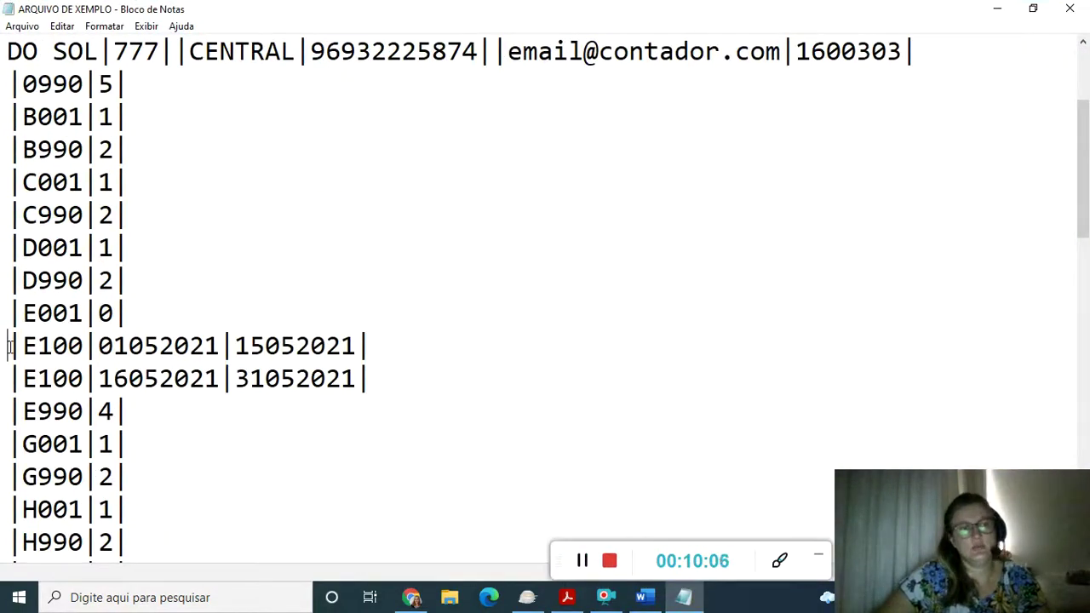
pyautogui.moveTo(9, 346); pyautogui.dragTo(414, 374)
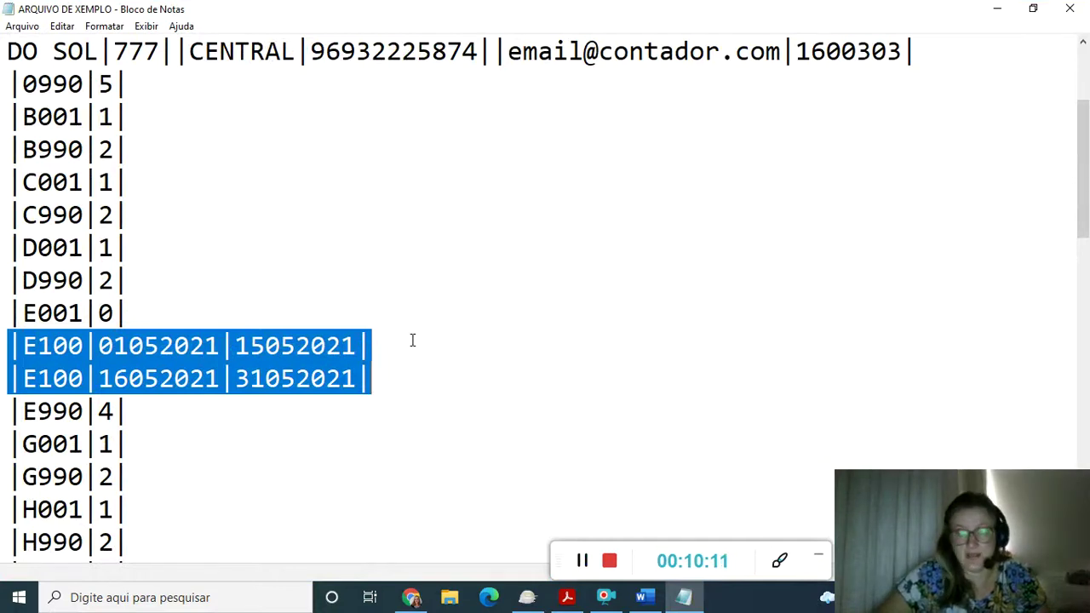
pyautogui.click(412, 339)
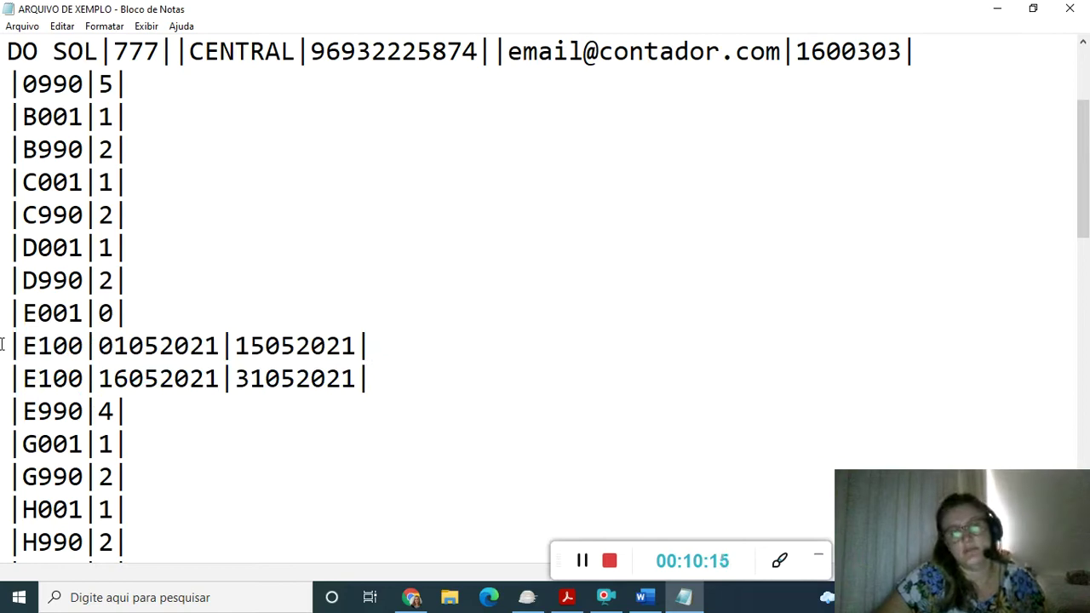
pyautogui.moveTo(2, 344); pyautogui.dragTo(421, 342)
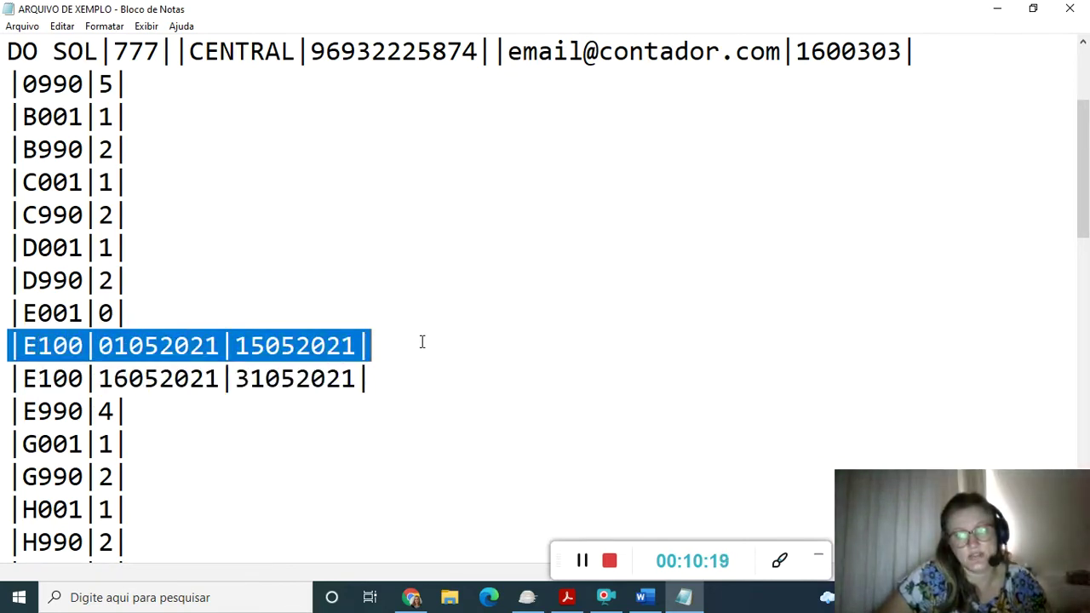
pyautogui.moveTo(409, 382); pyautogui.dragTo(4, 353)
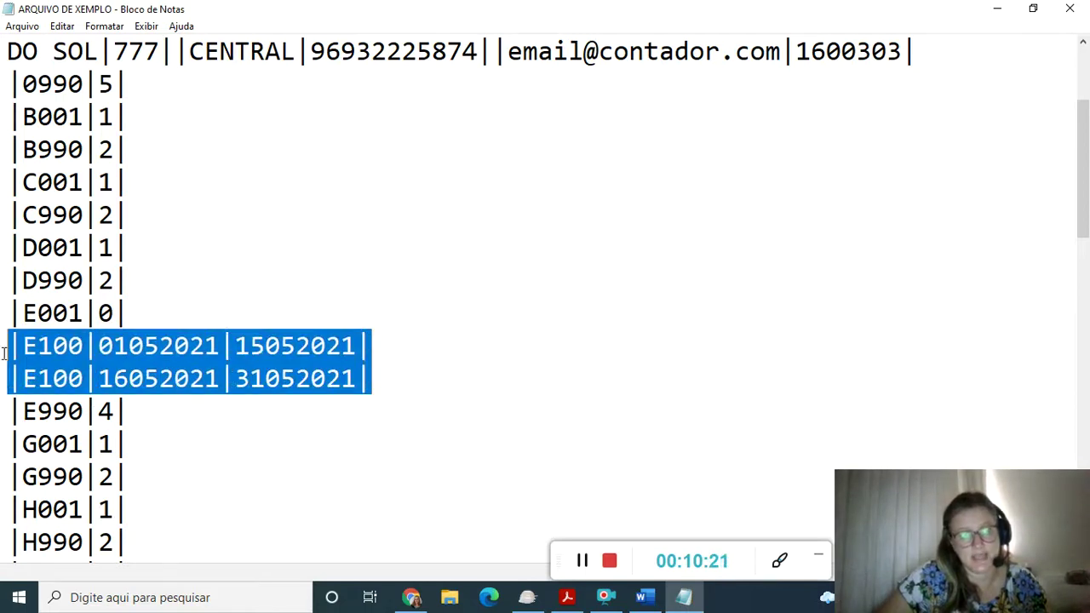